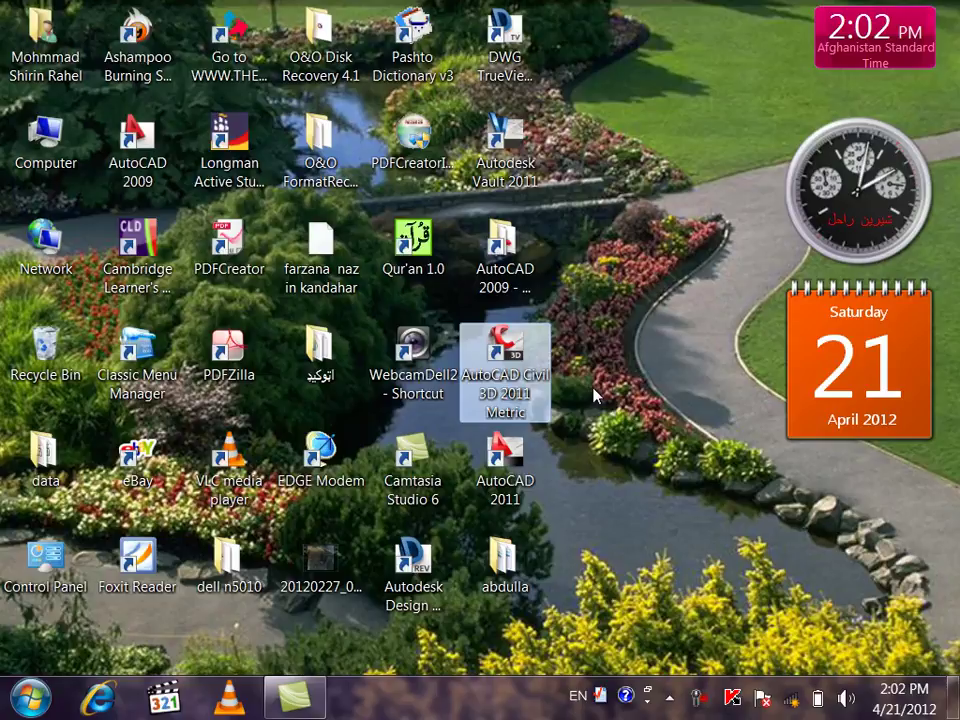
- Launch AutoCAD Civil 3D 2011 Metric, decline the Customer Involvement Program, and dismiss the Welcome Screen and Partner Products notice
double_click(535, 362)
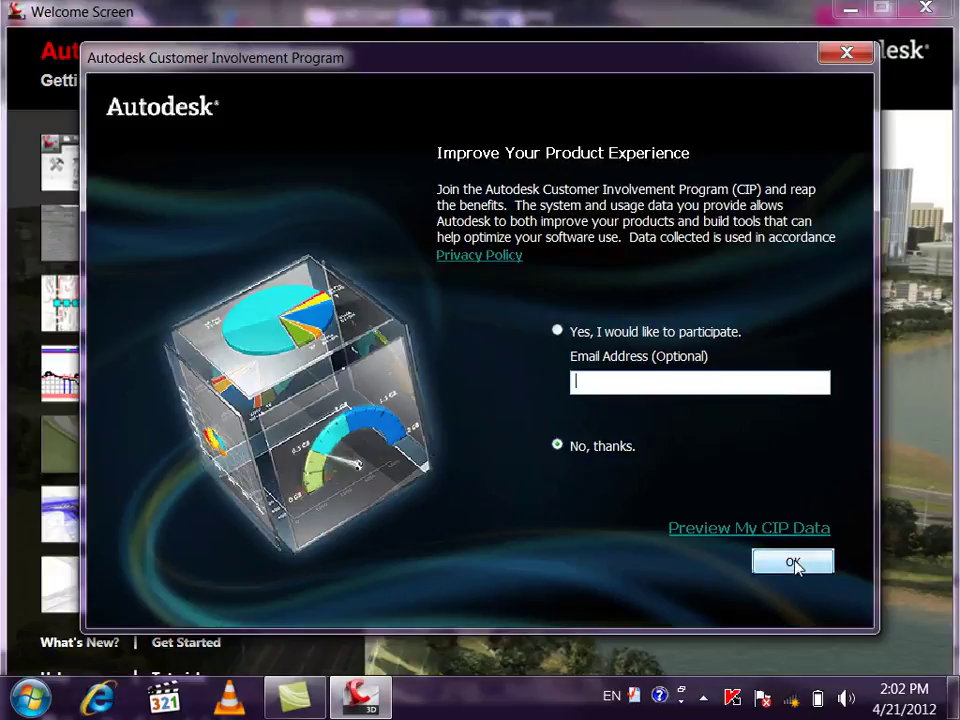
click(793, 564)
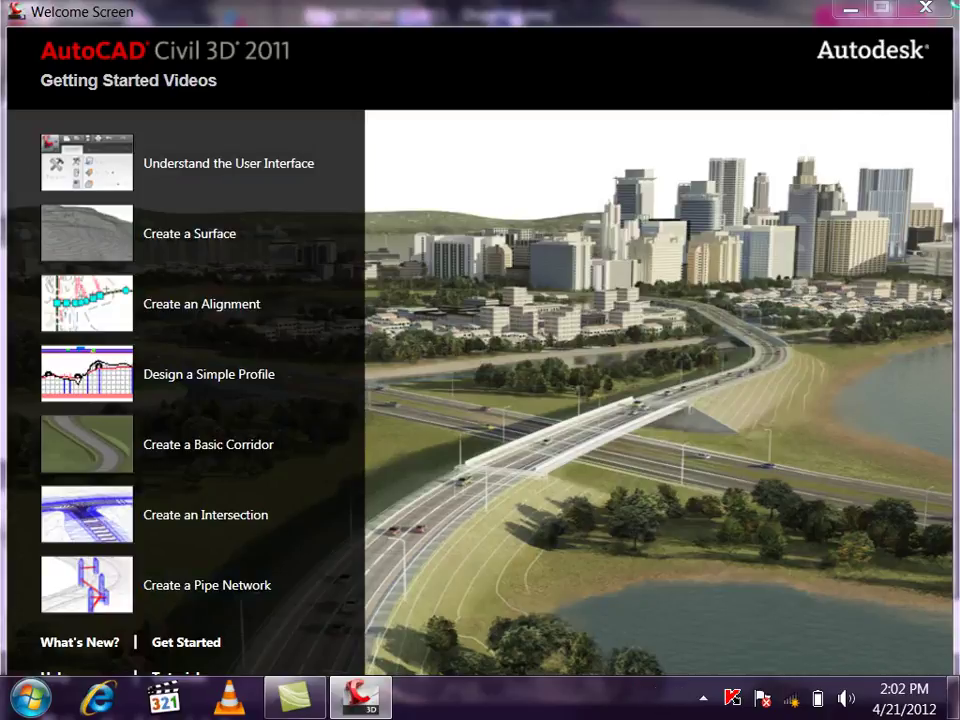
click(930, 12)
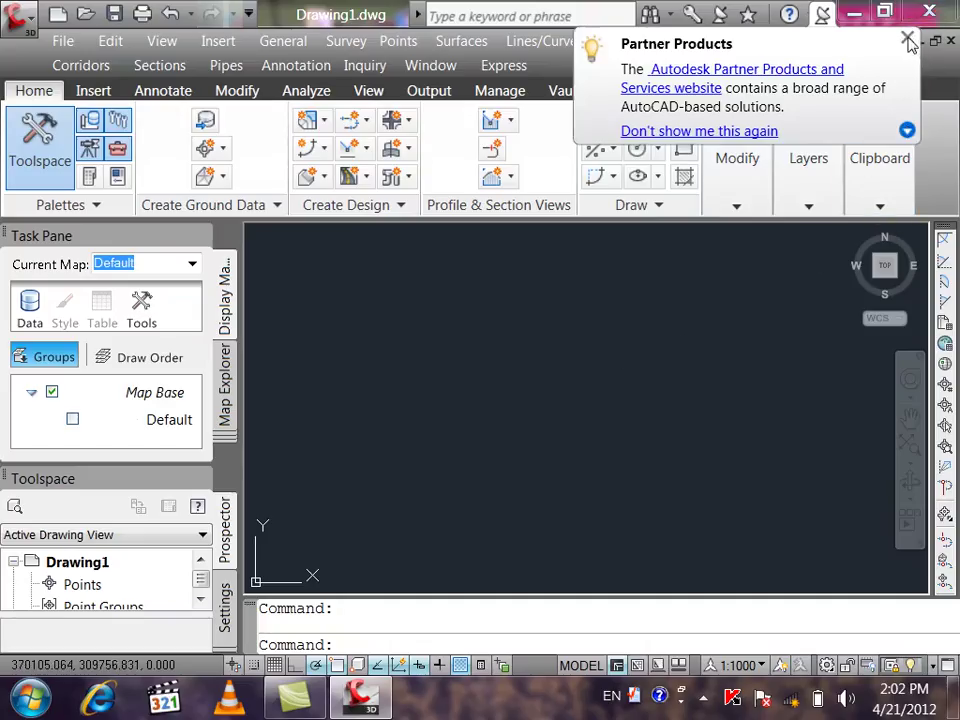
click(908, 39)
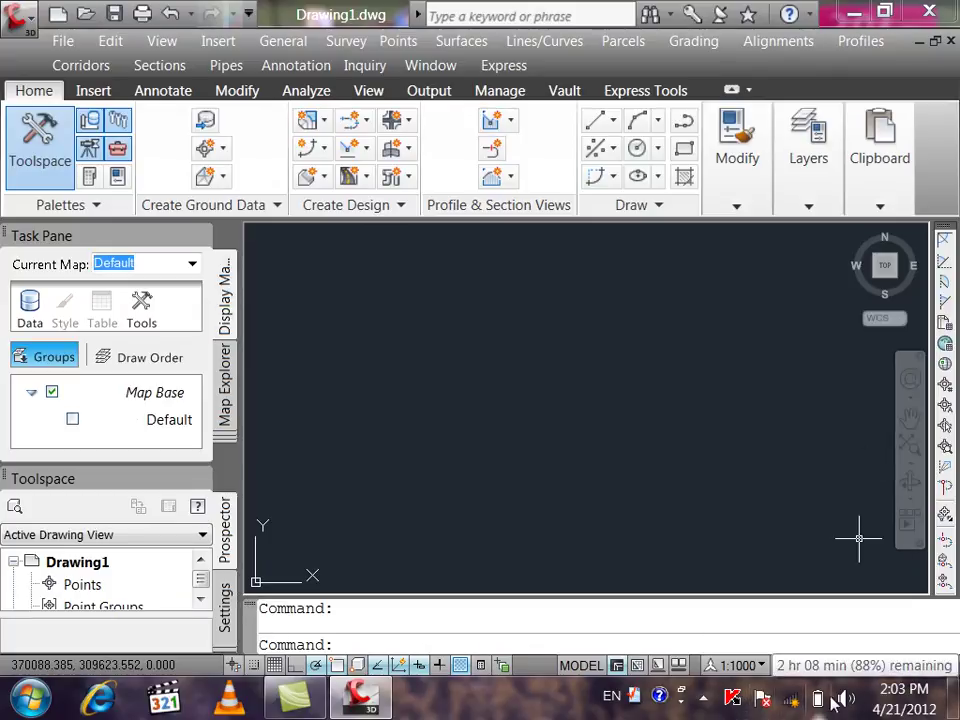
click(704, 698)
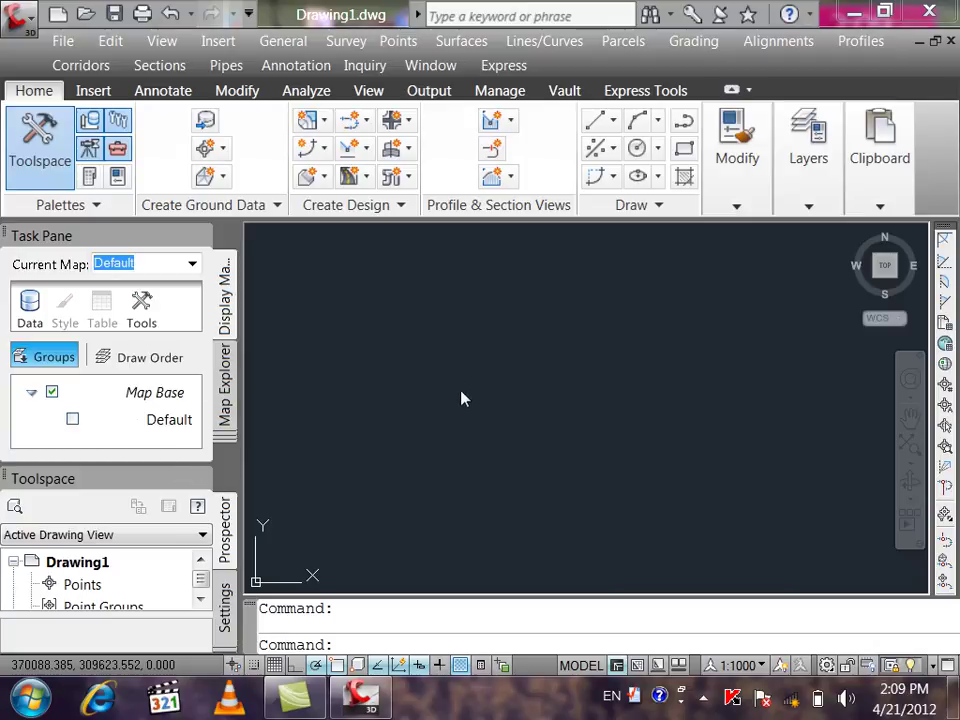
click(712, 699)
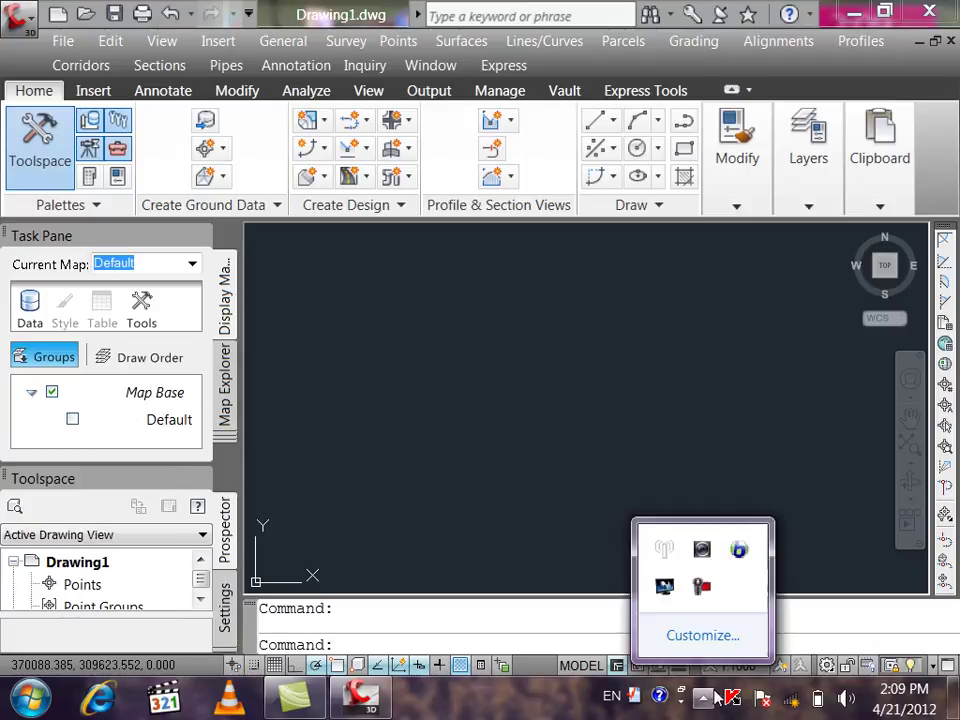
click(394, 355)
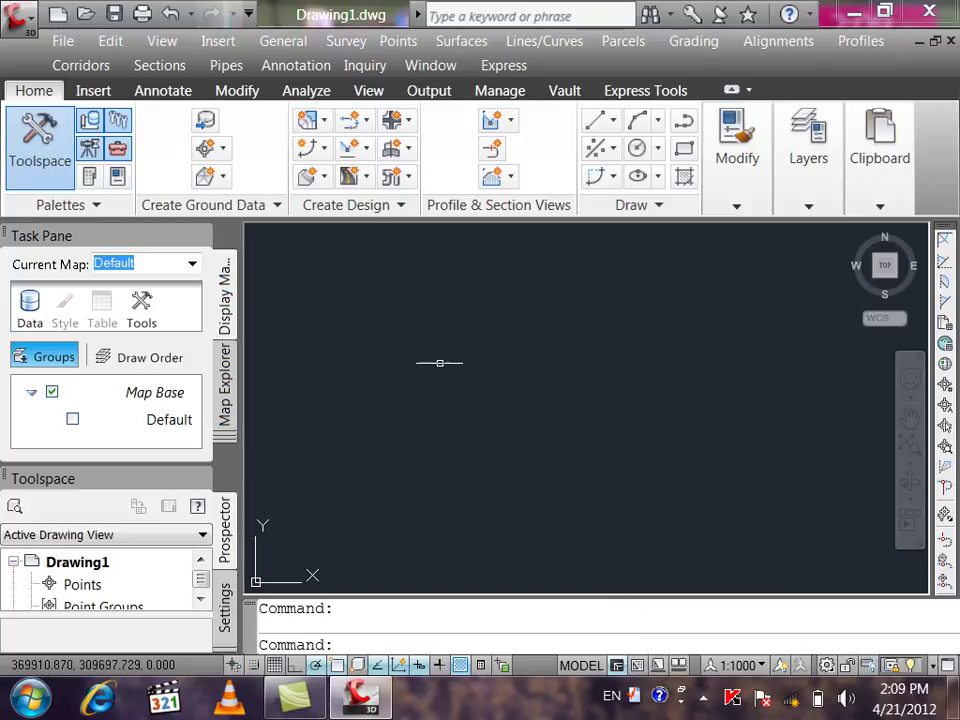
- Close the map Task Pane, and hide and reopen the Toolspace, leaving it displayed
click(202, 237)
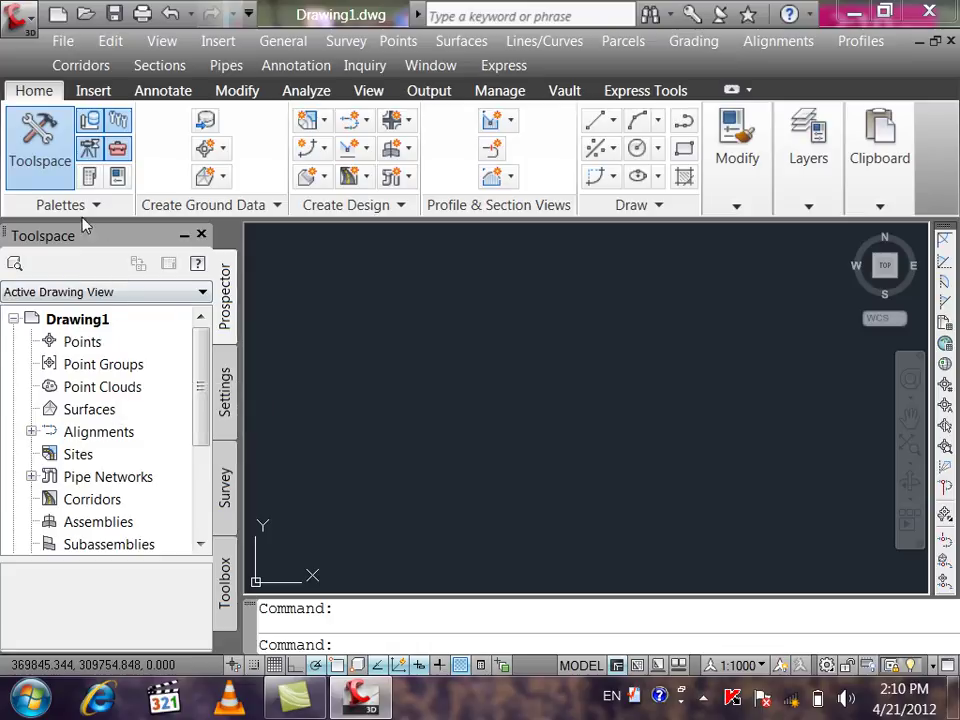
click(40, 150)
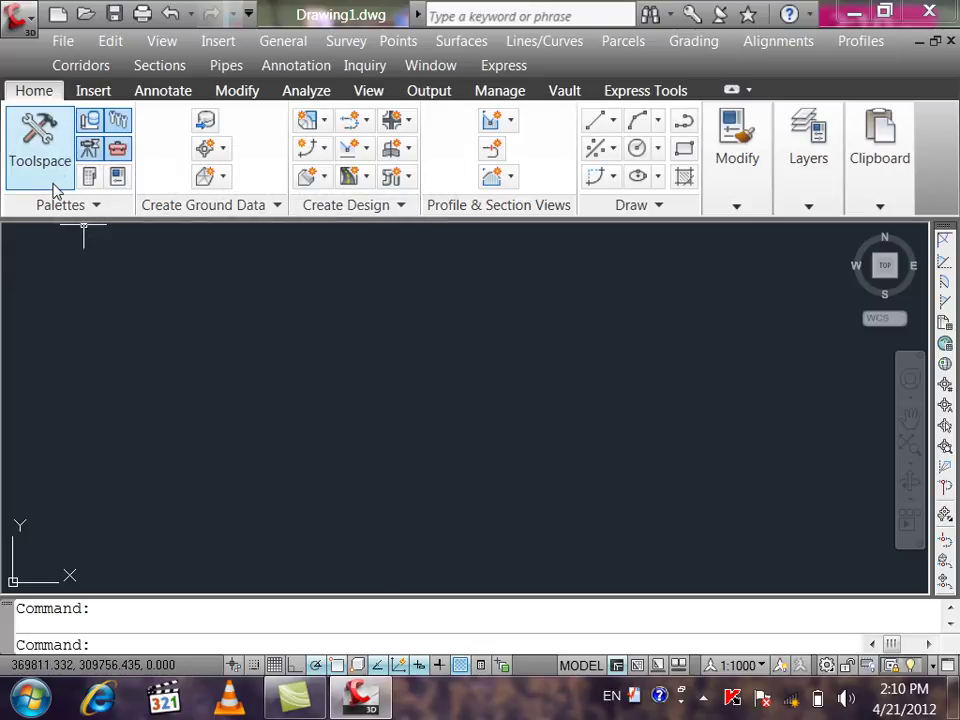
click(45, 150)
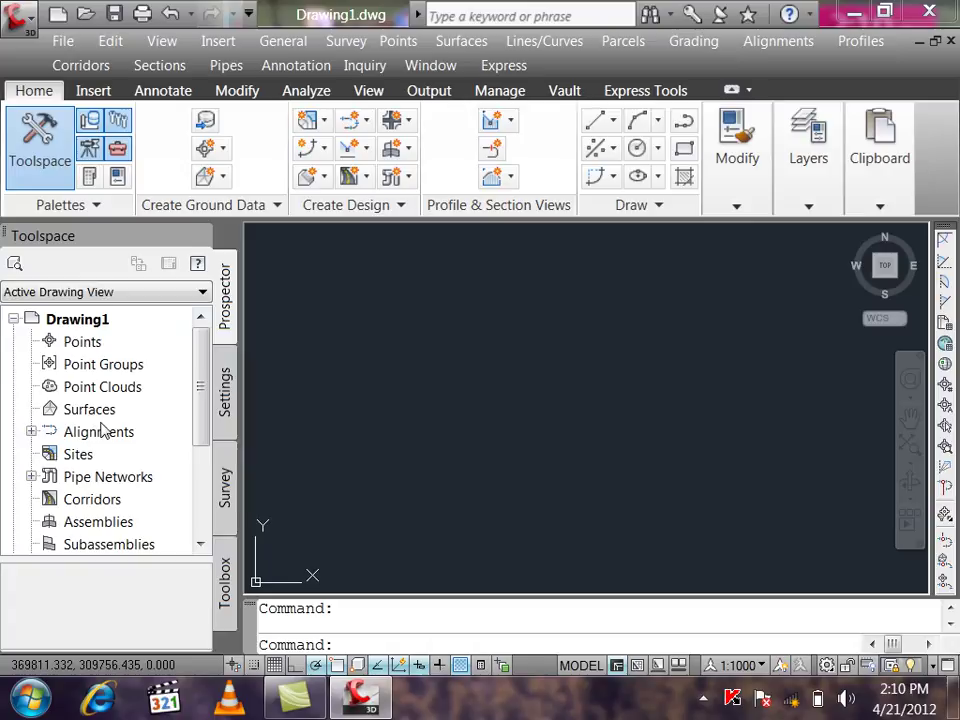
click(45, 152)
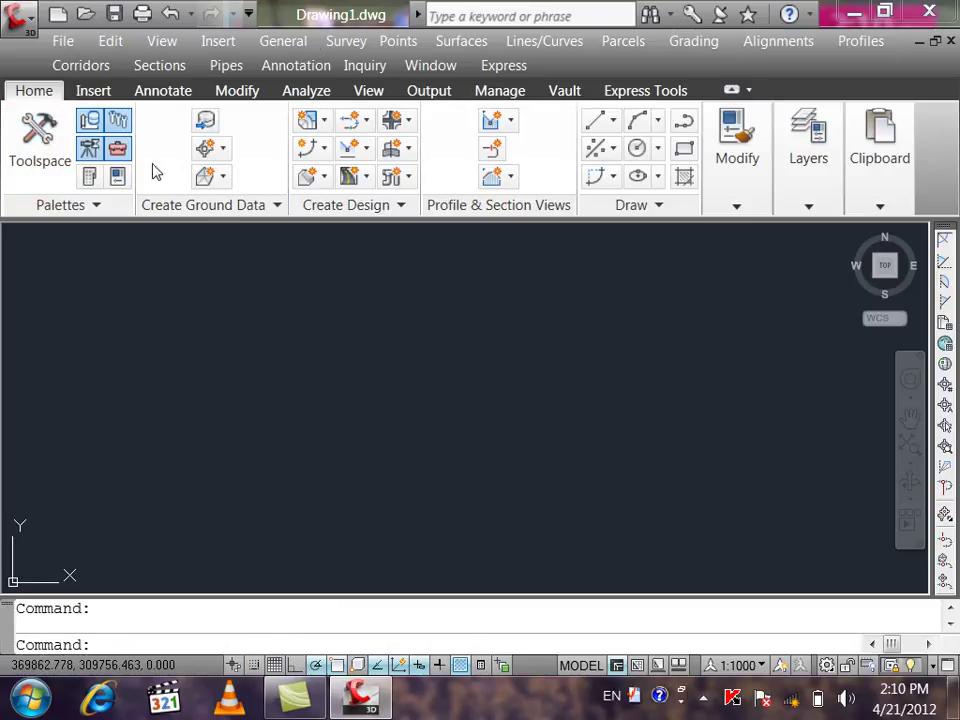
click(295, 46)
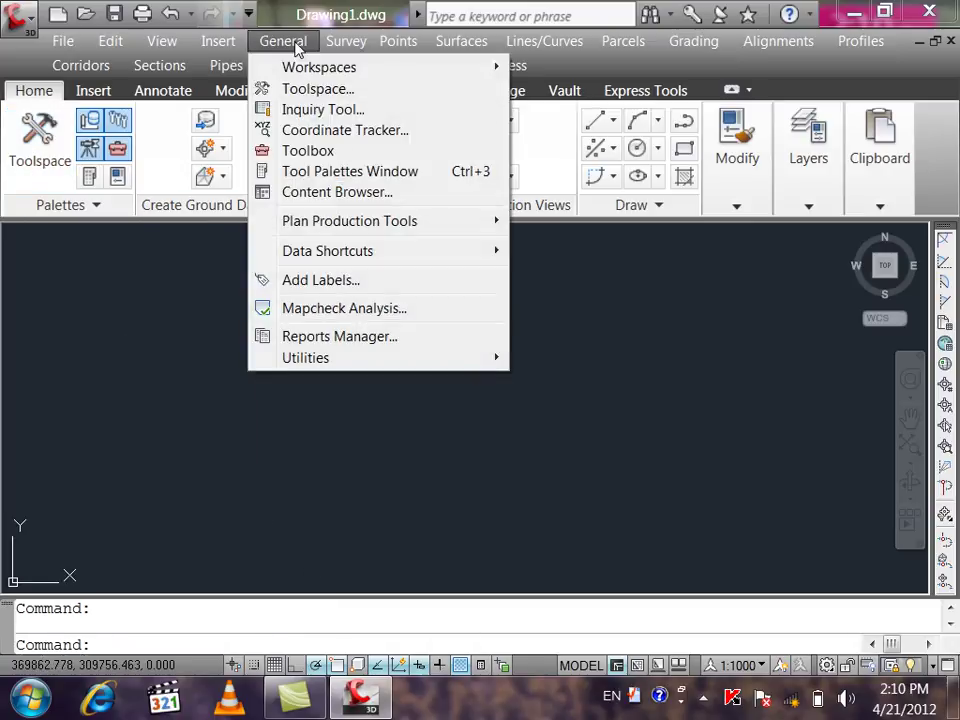
click(315, 88)
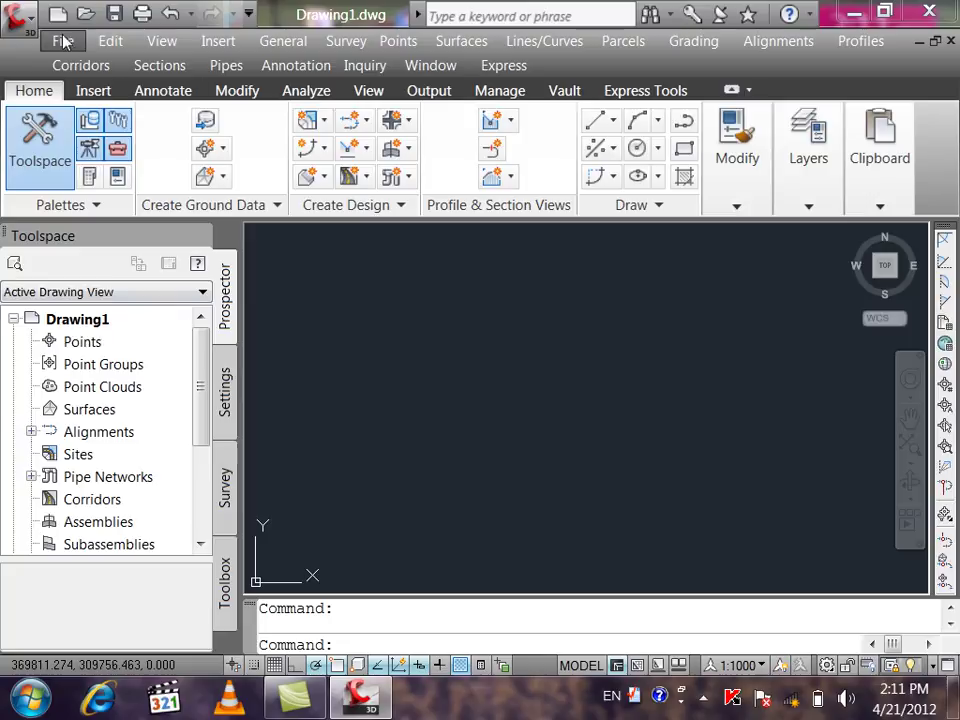
- Save the drawing to the Desktop as Khost Road in the AutoCAD 2010 Drawing (*.dwg) format
click(115, 15)
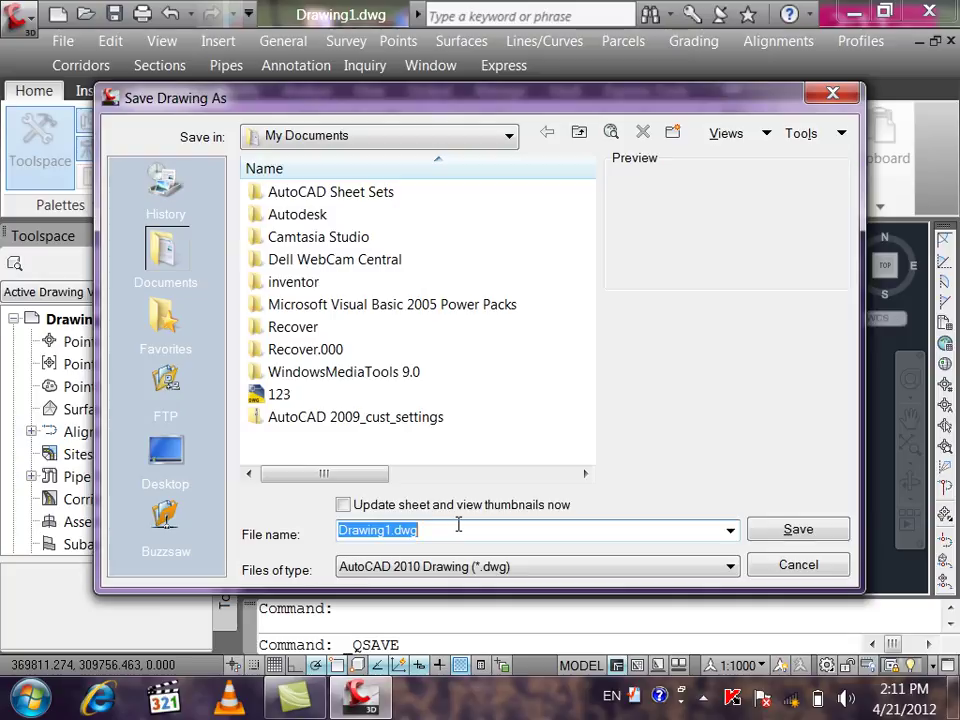
text(Kh)
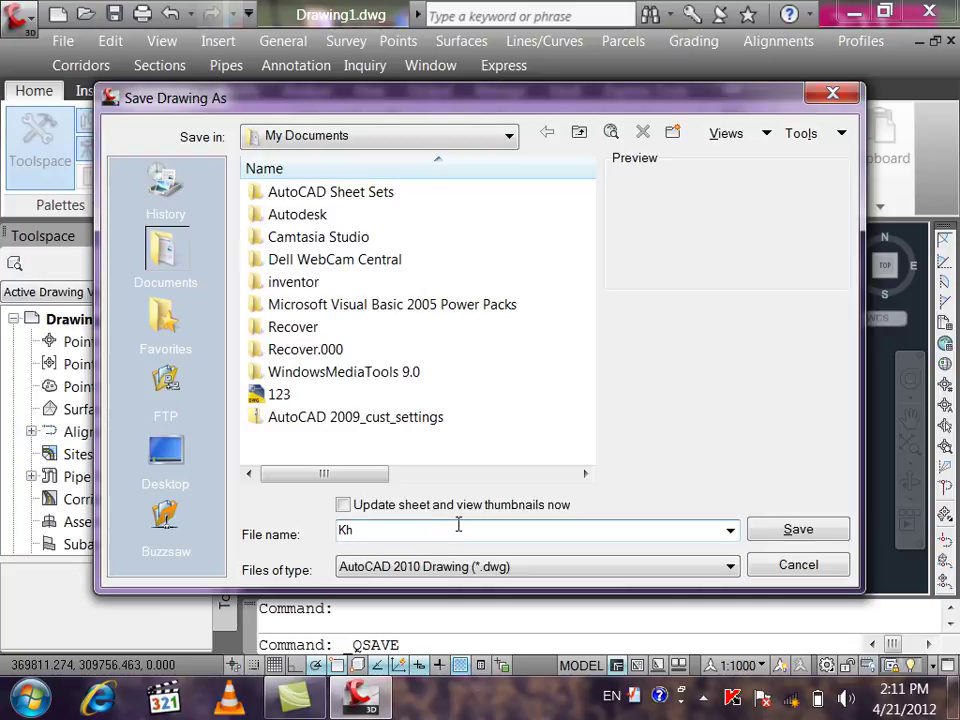
text(ost Road)
click(430, 568)
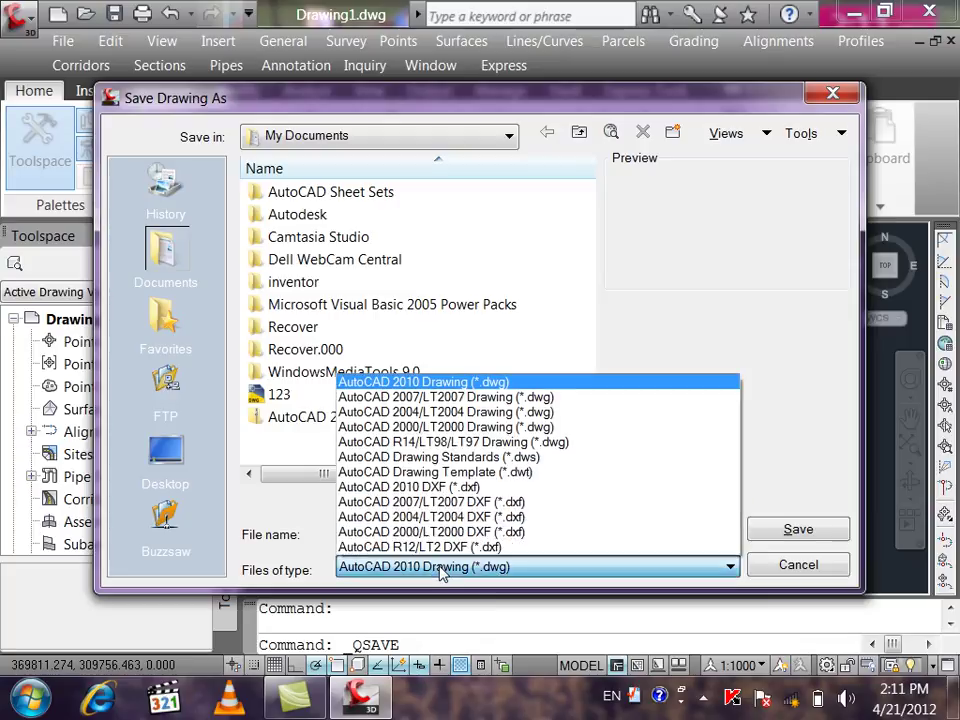
click(815, 328)
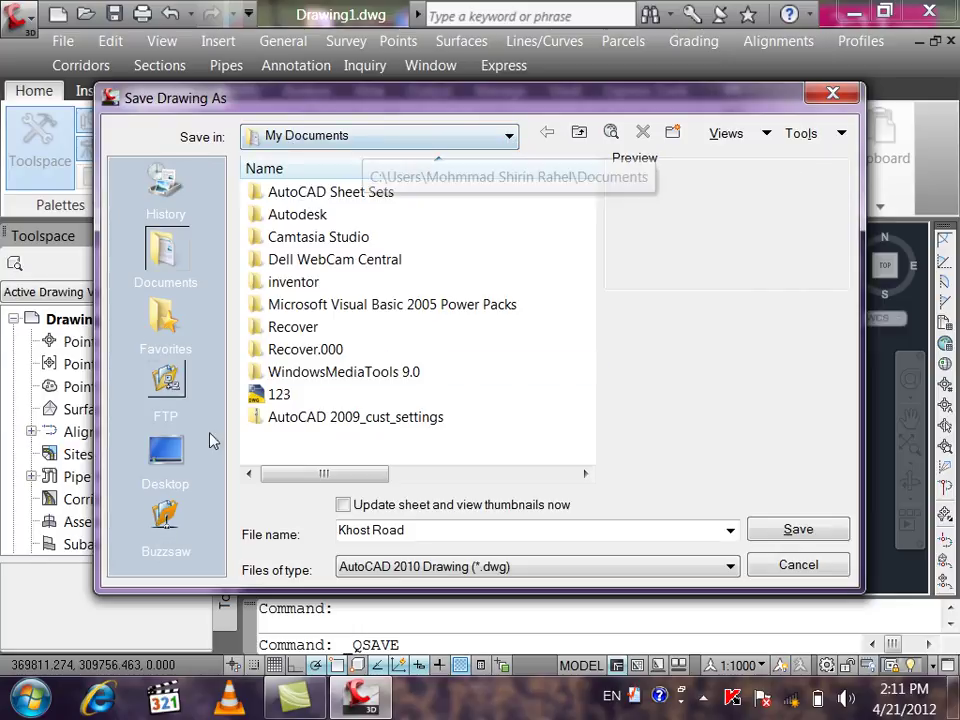
click(180, 458)
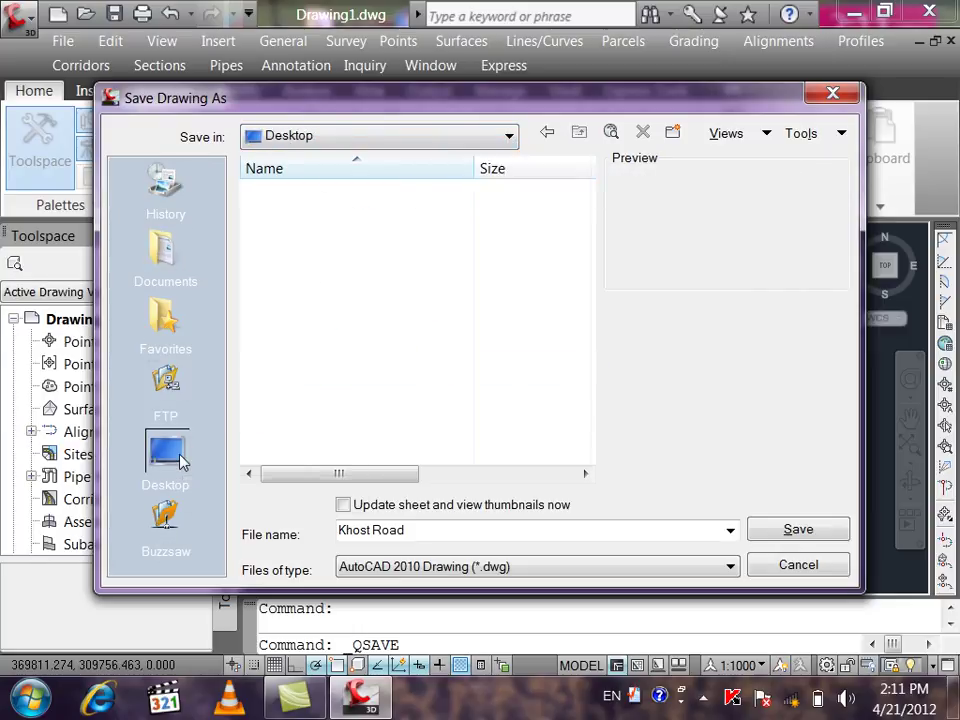
click(799, 532)
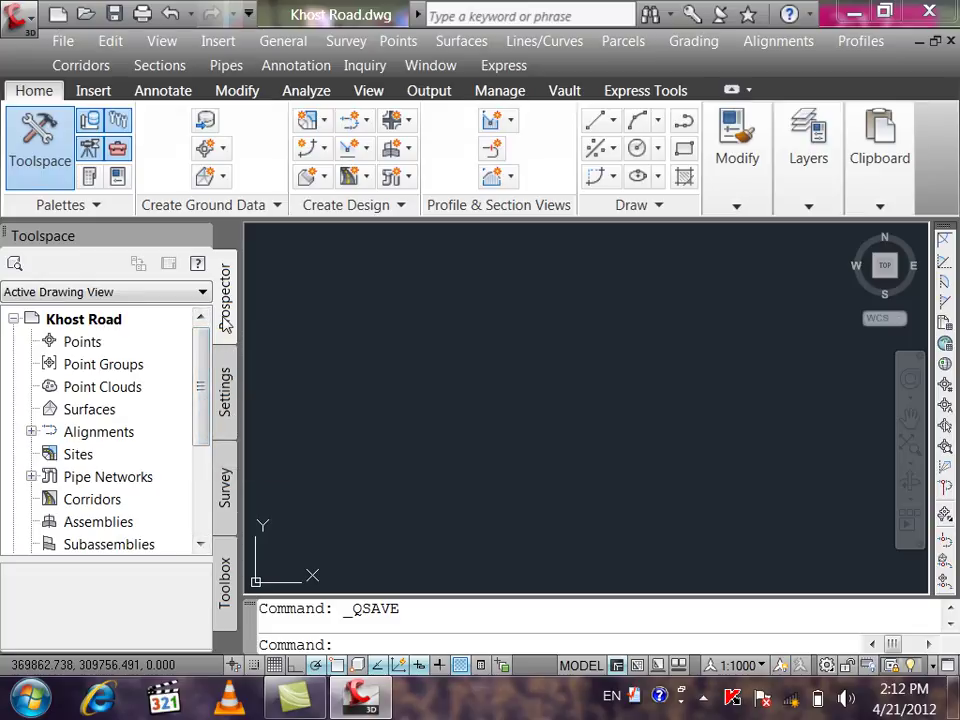
- Open the drawing settings of Khost Road from the Toolspace settings and move the dialog slightly down
click(226, 393)
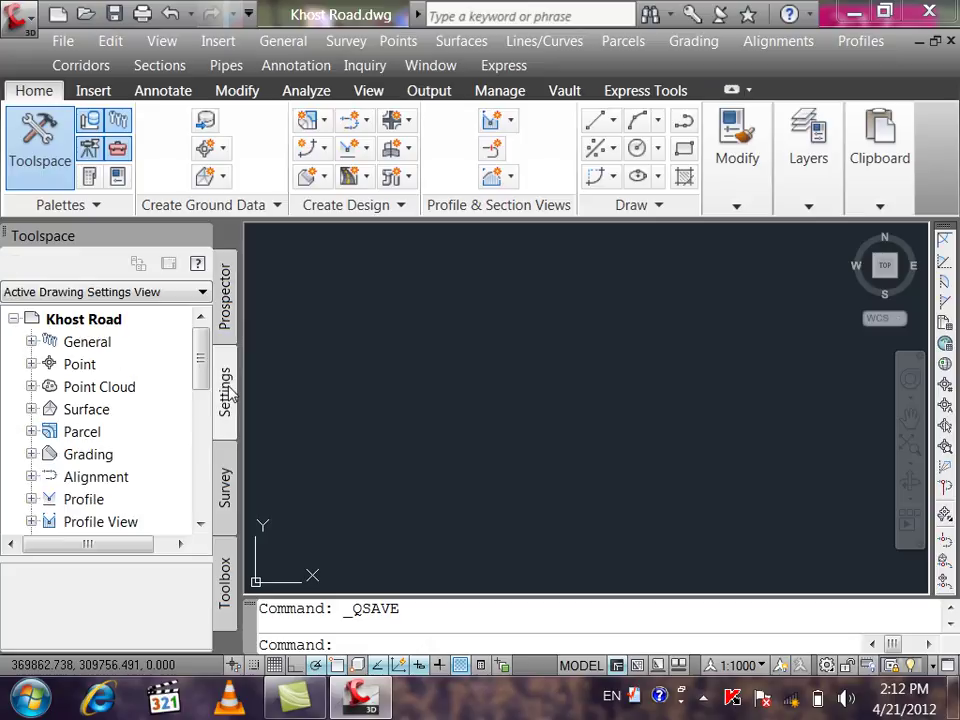
right_click(94, 322)
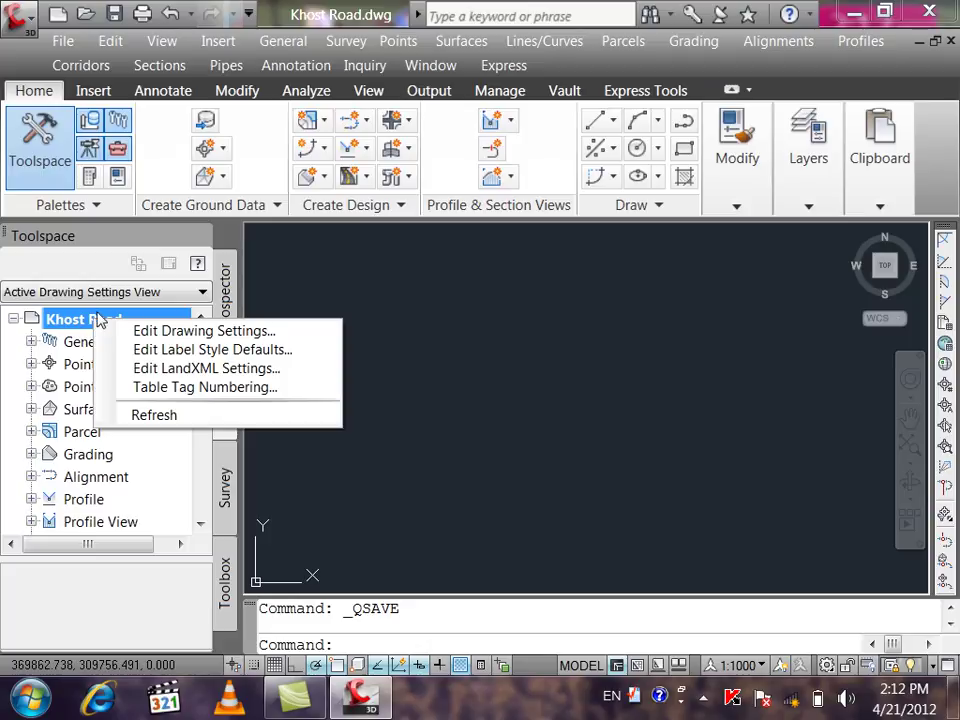
click(72, 325)
right_click(94, 322)
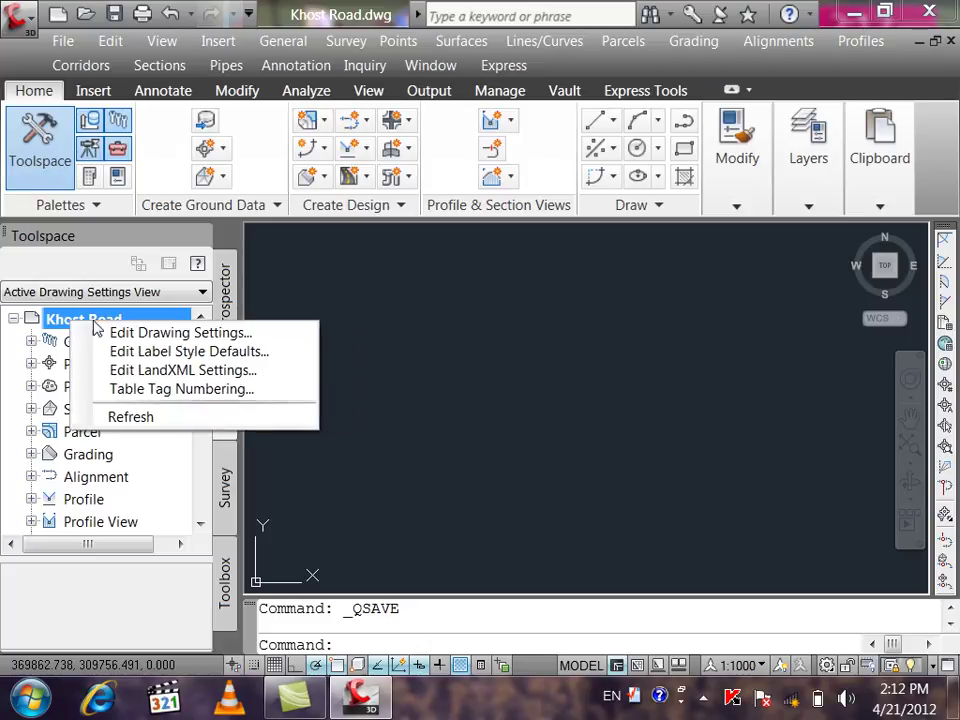
click(190, 336)
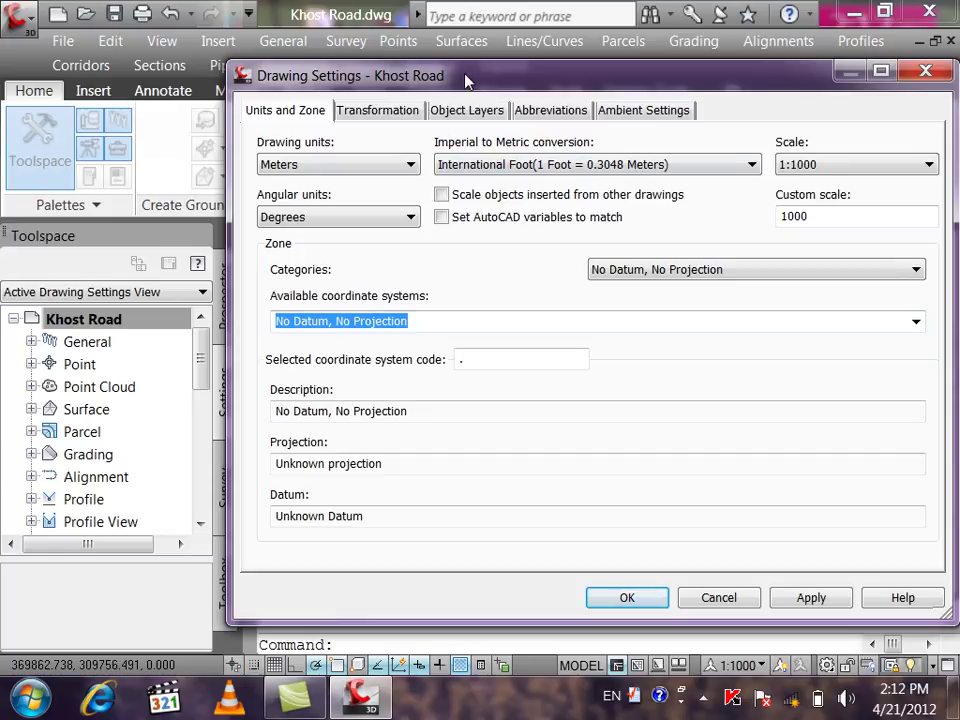
drag(503, 83, 501, 121)
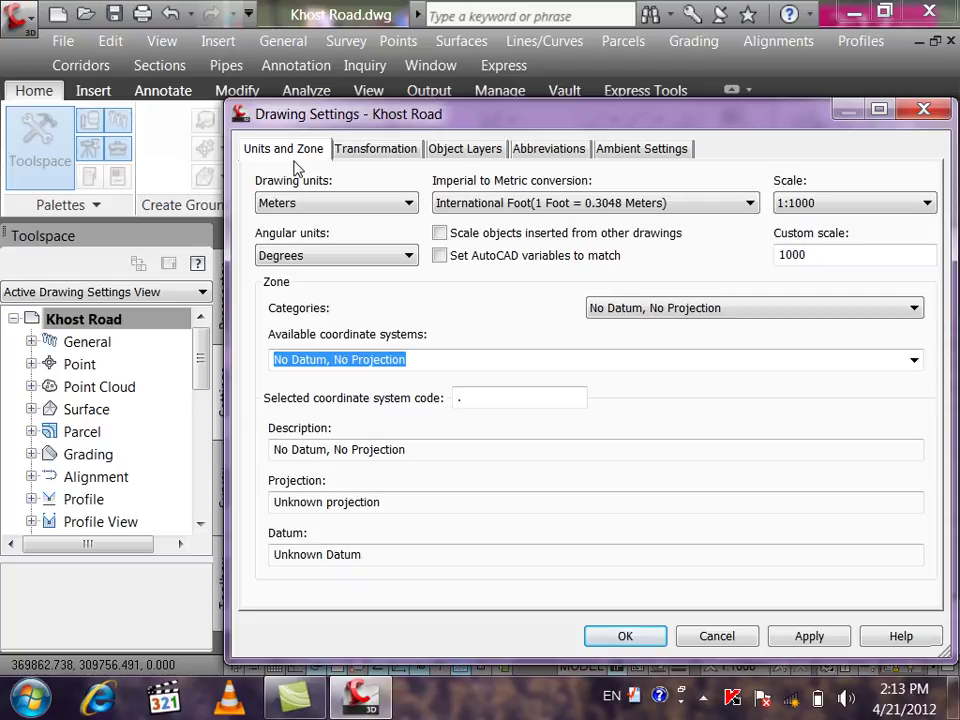
- Try Feet as the drawing units, set them to Meters, and choose Degrees for the angular units
click(336, 205)
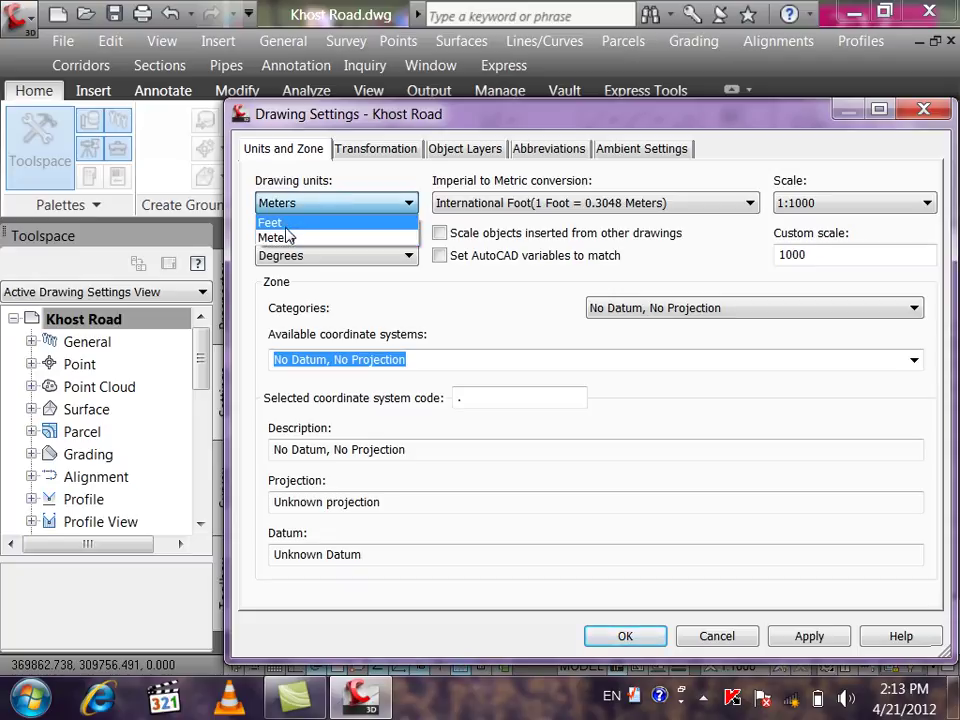
click(288, 223)
click(400, 204)
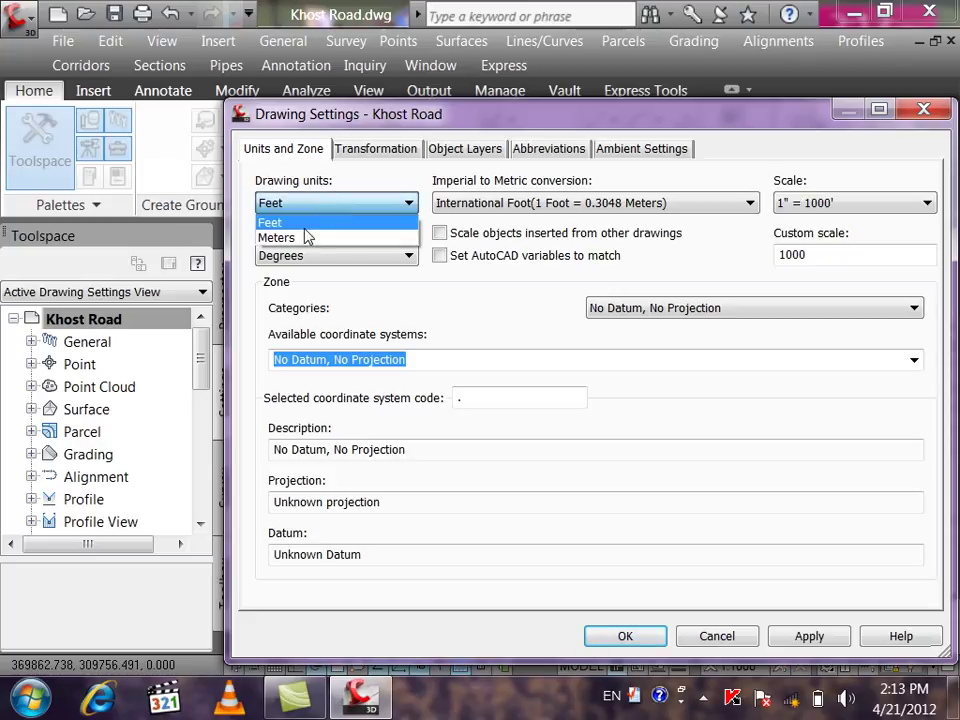
click(297, 238)
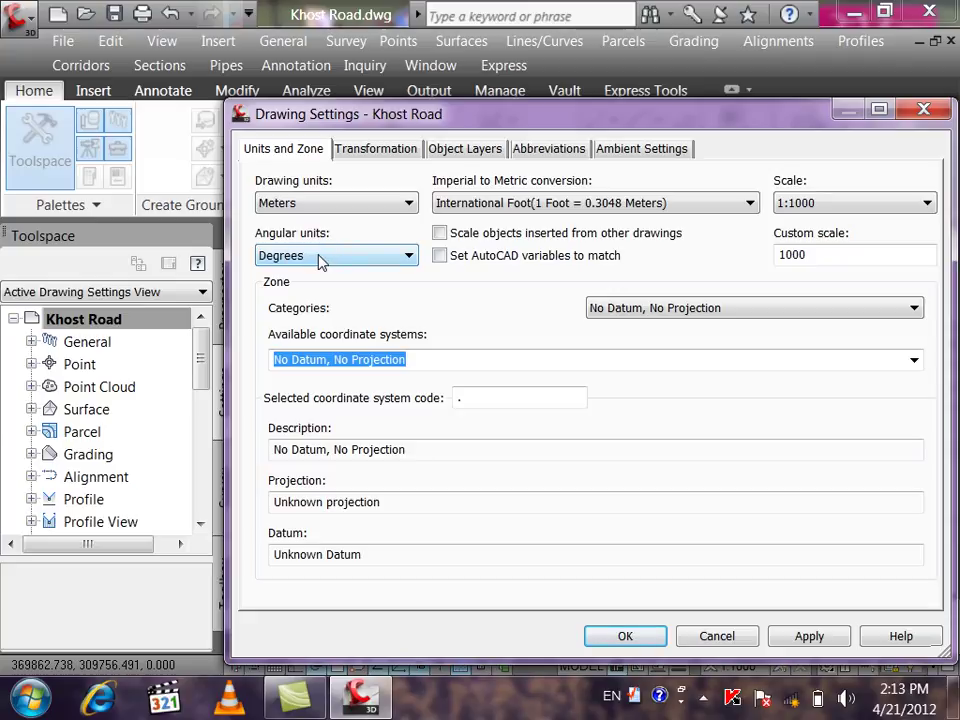
click(320, 259)
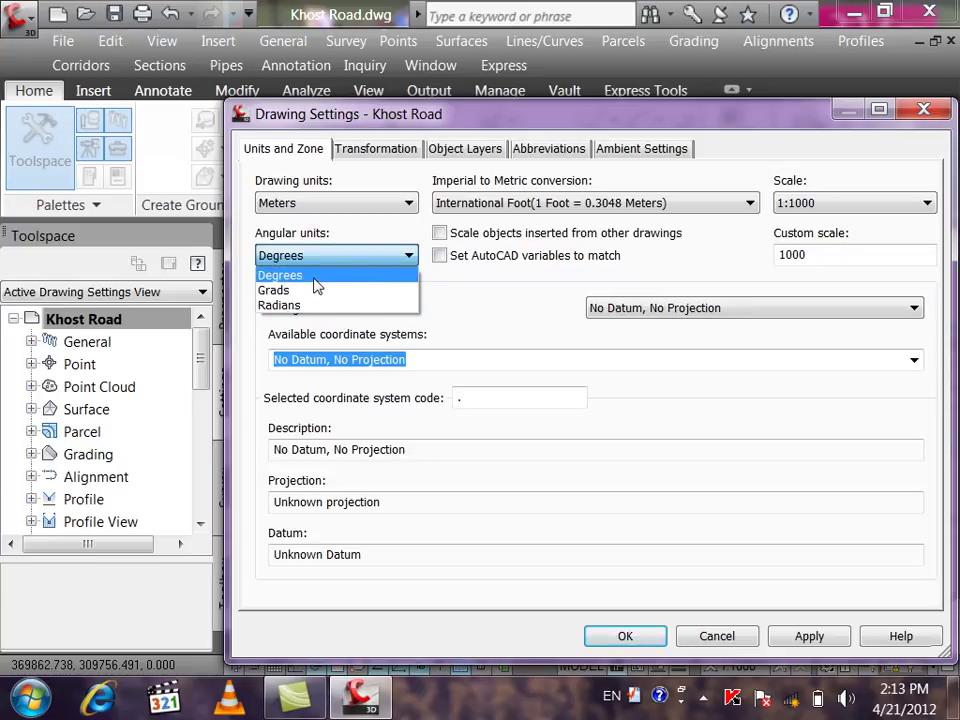
click(315, 285)
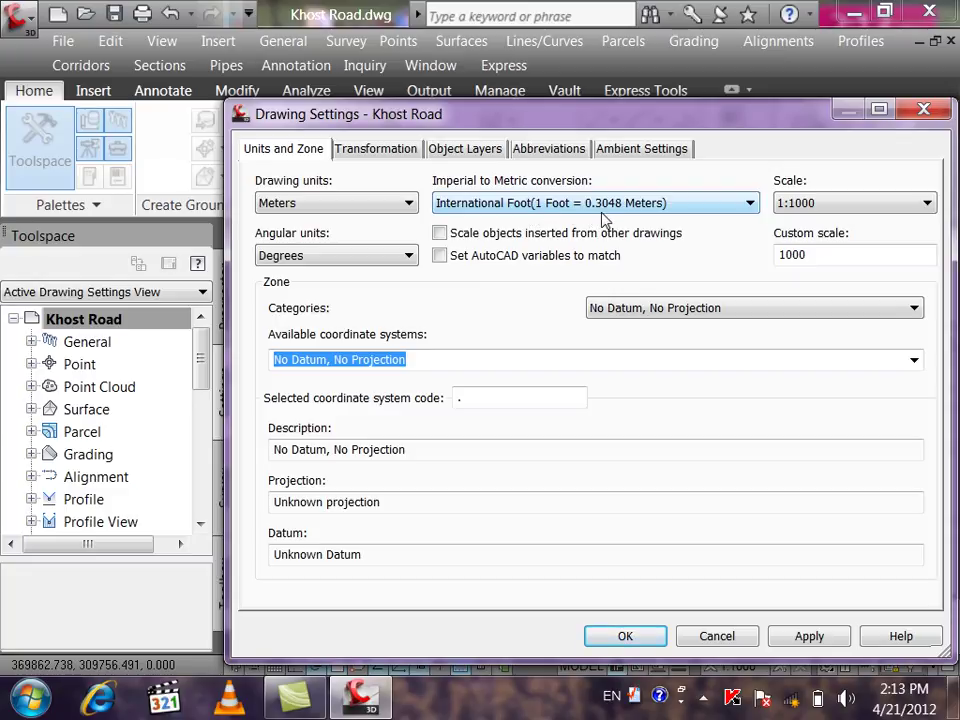
- Set the drawing scale to 1:500 and the coordinate zone category to Afghanistan
click(806, 204)
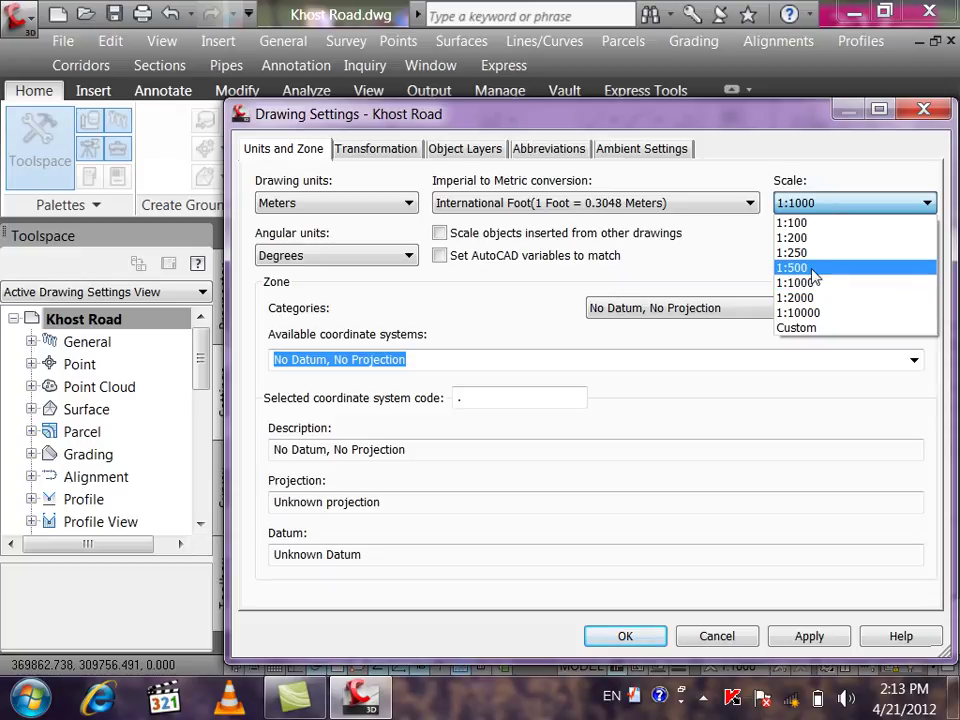
click(814, 268)
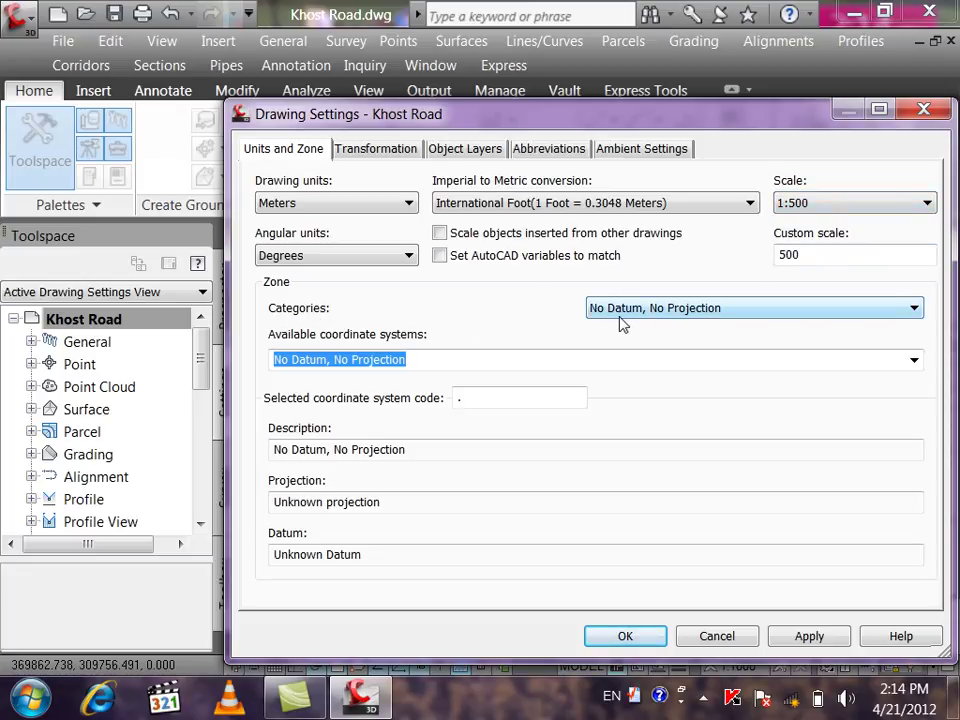
click(722, 316)
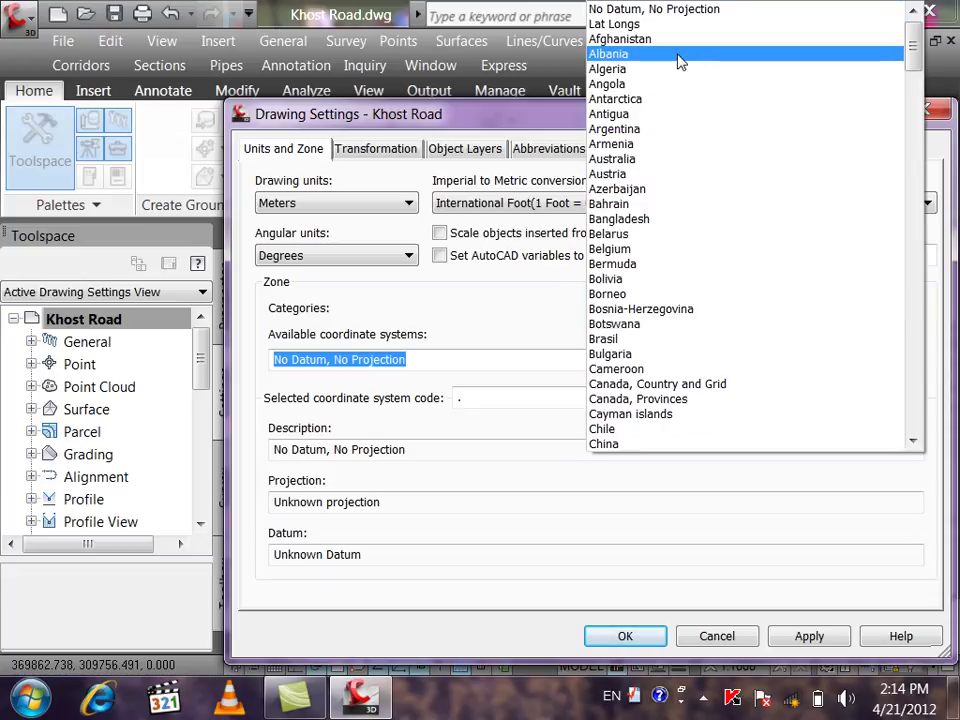
click(681, 40)
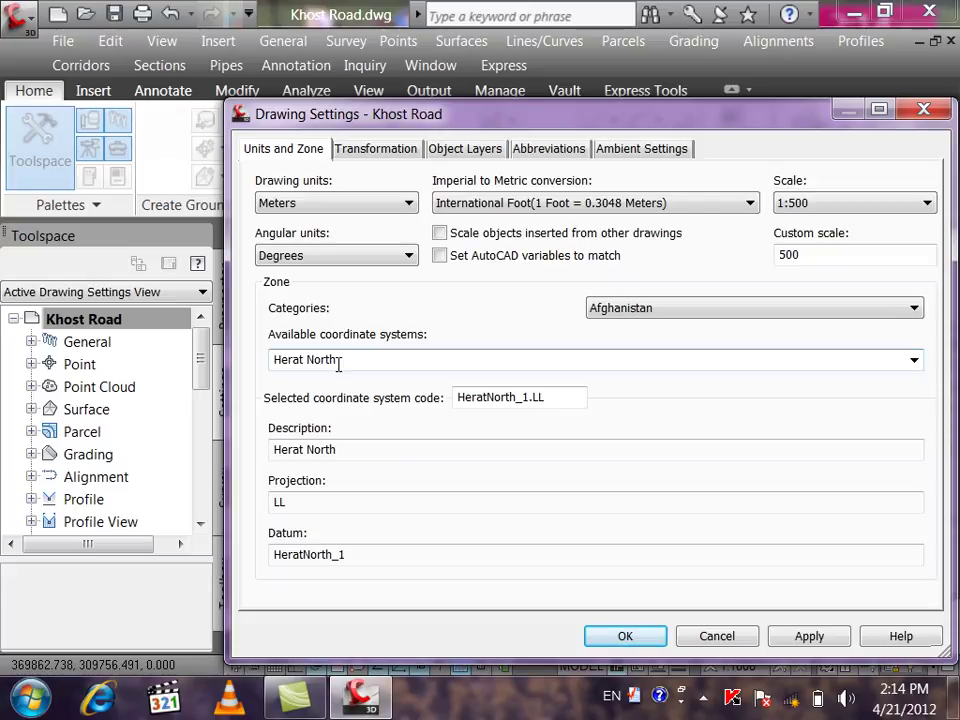
- Try UTM, WGS84 Datum as the coordinate zone category
click(700, 316)
scroll(700, 316, down, 13)
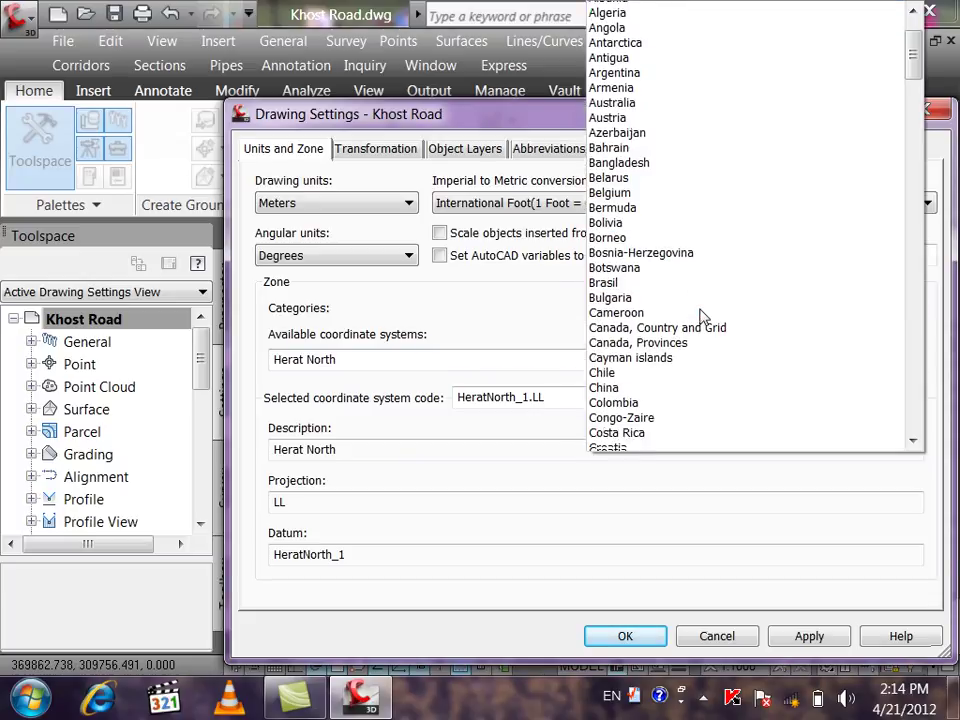
scroll(705, 317, down, 16)
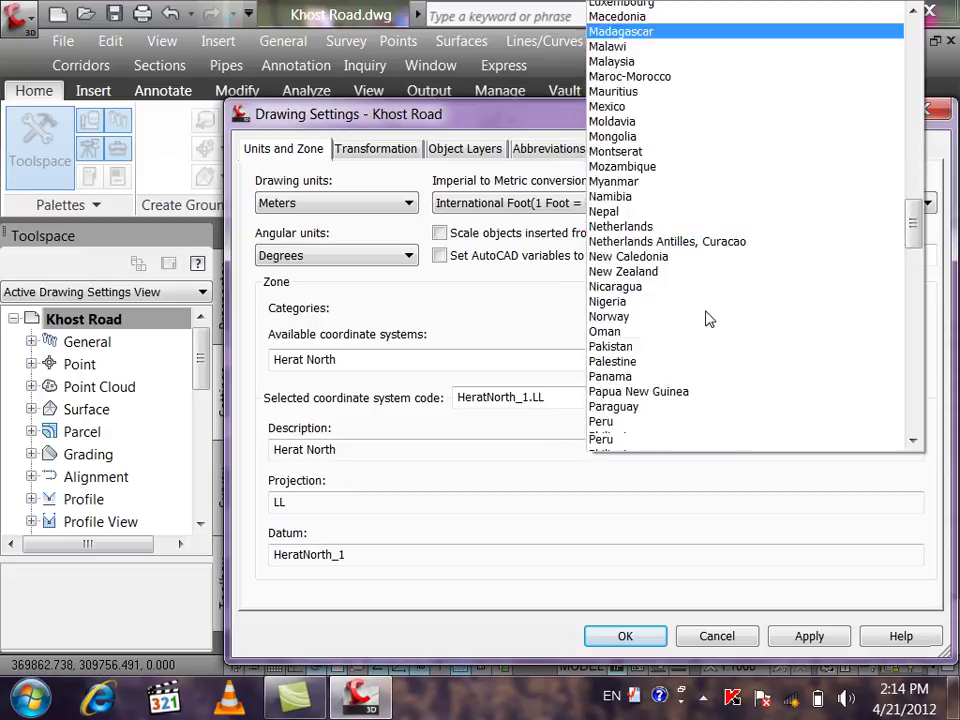
click(715, 315)
scroll(715, 315, down, 18)
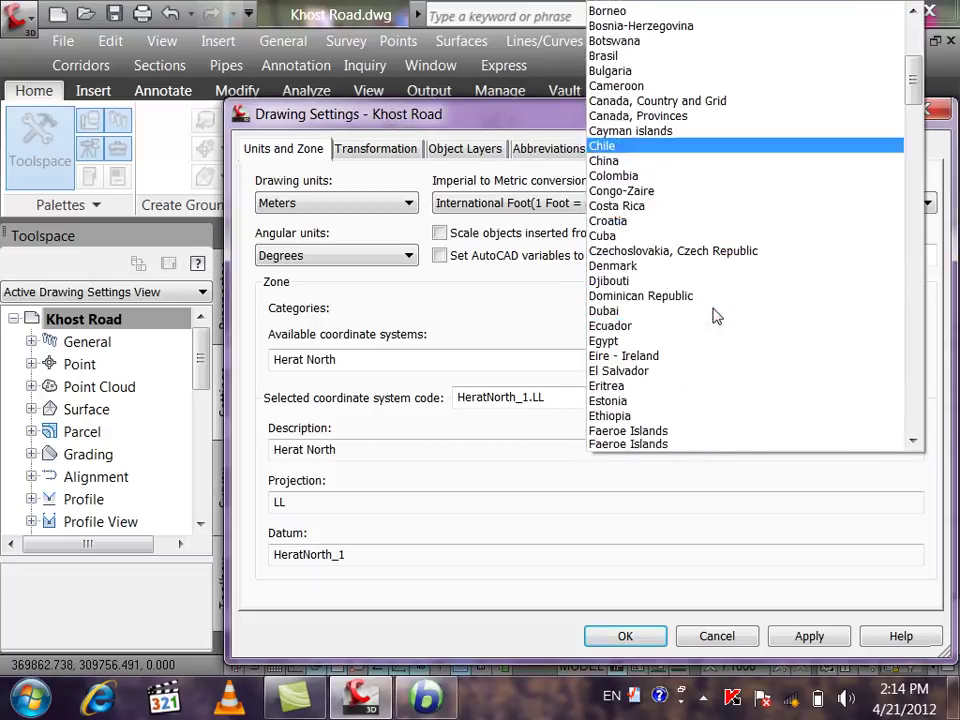
scroll(715, 316, down, 20)
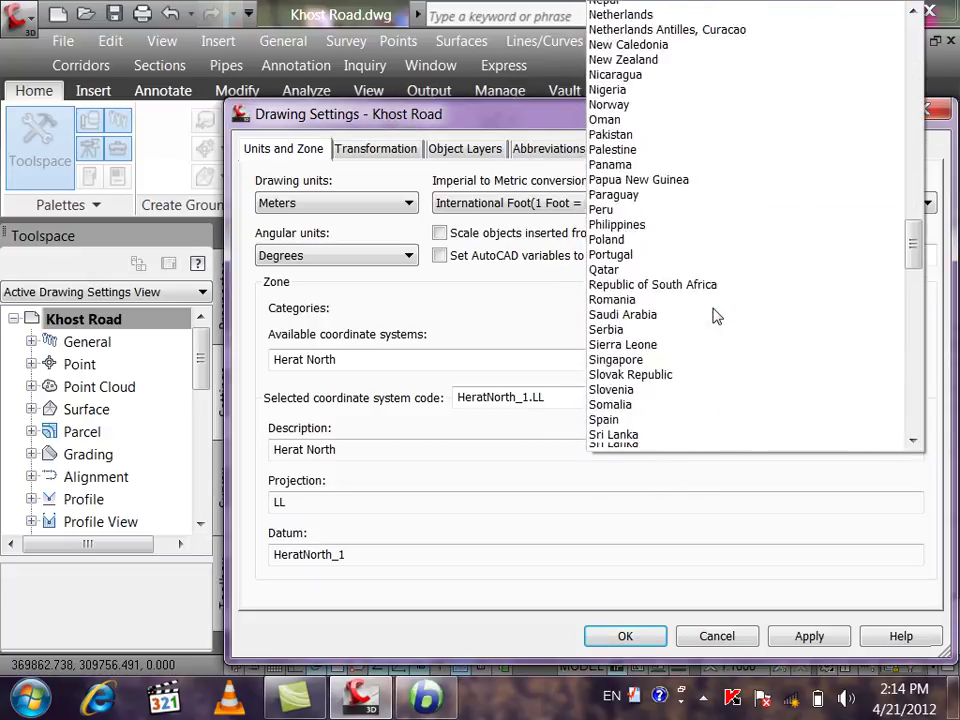
scroll(715, 316, down, 13)
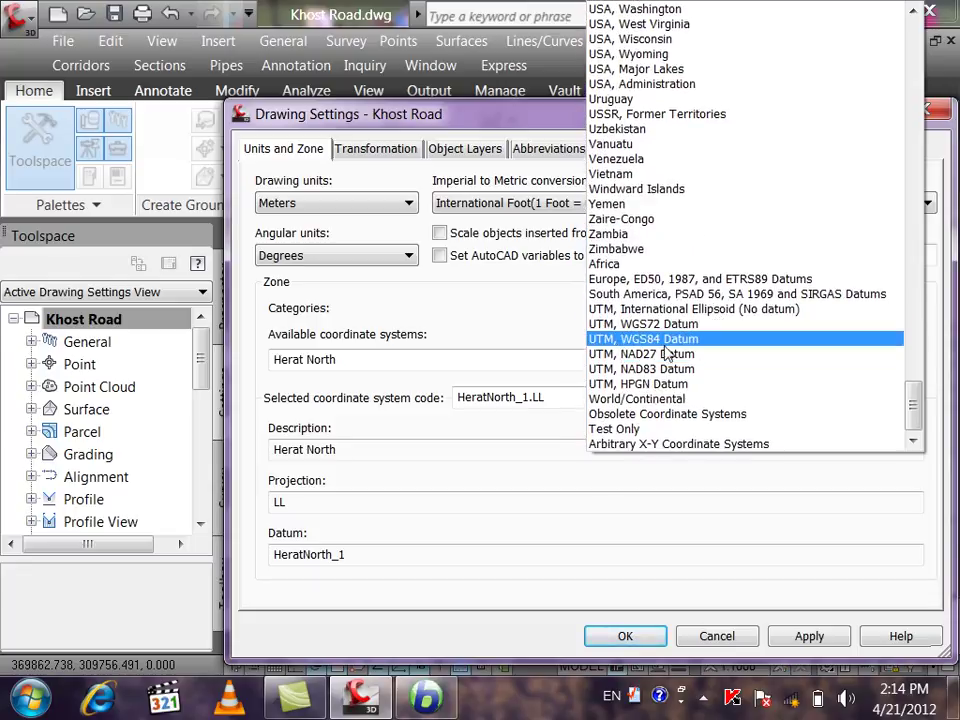
click(689, 340)
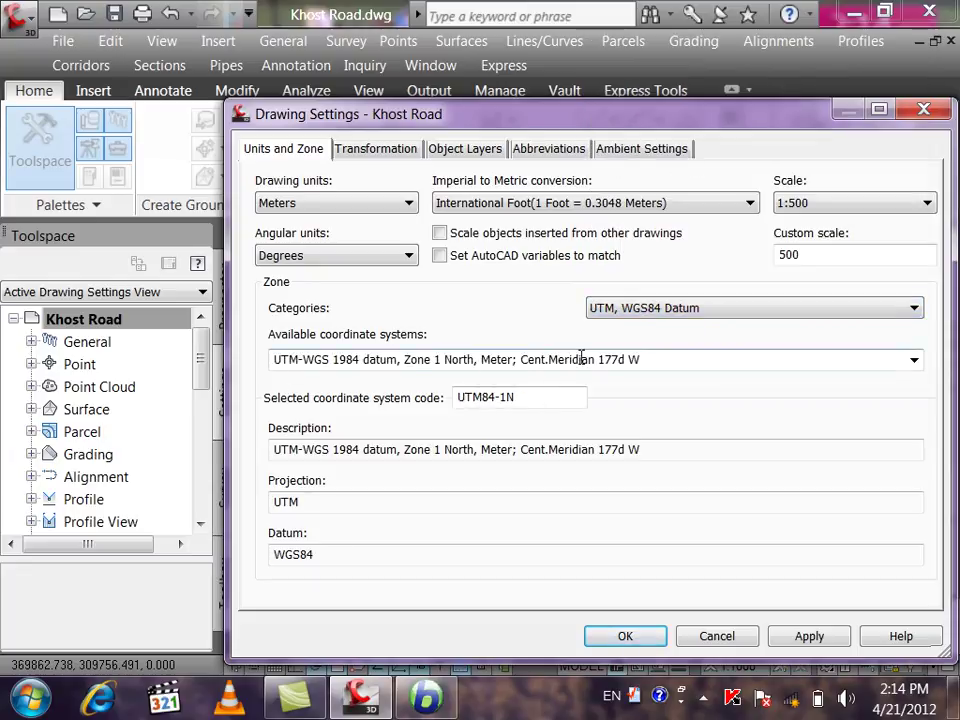
- Try the UTM-WGS 1984 datum, Zone 19 North coordinate system with central meridian 69d W
click(914, 360)
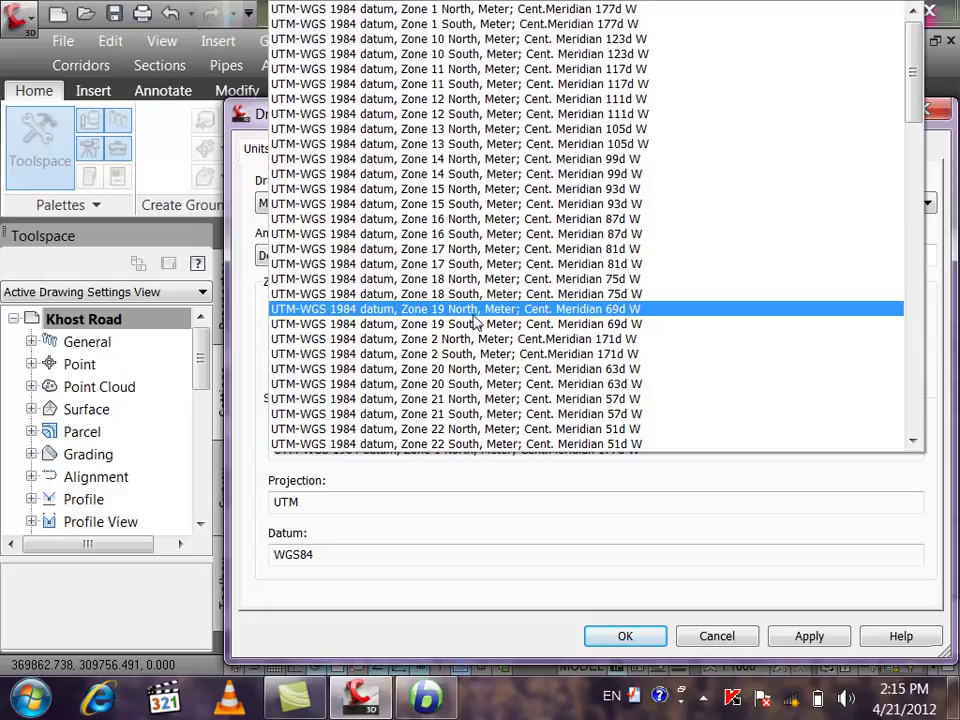
click(638, 311)
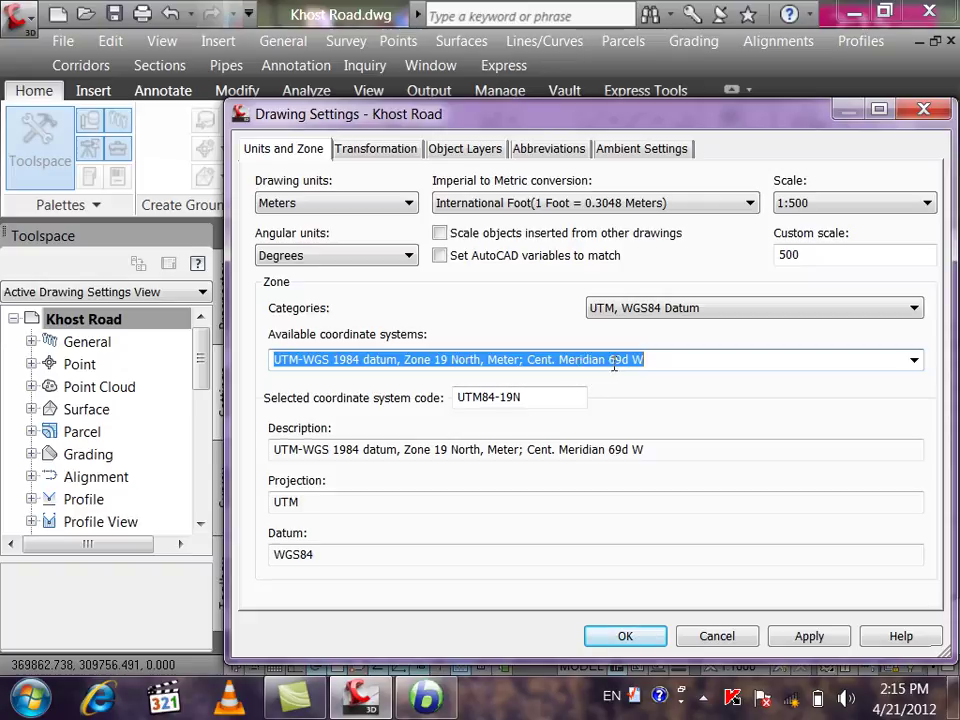
click(656, 361)
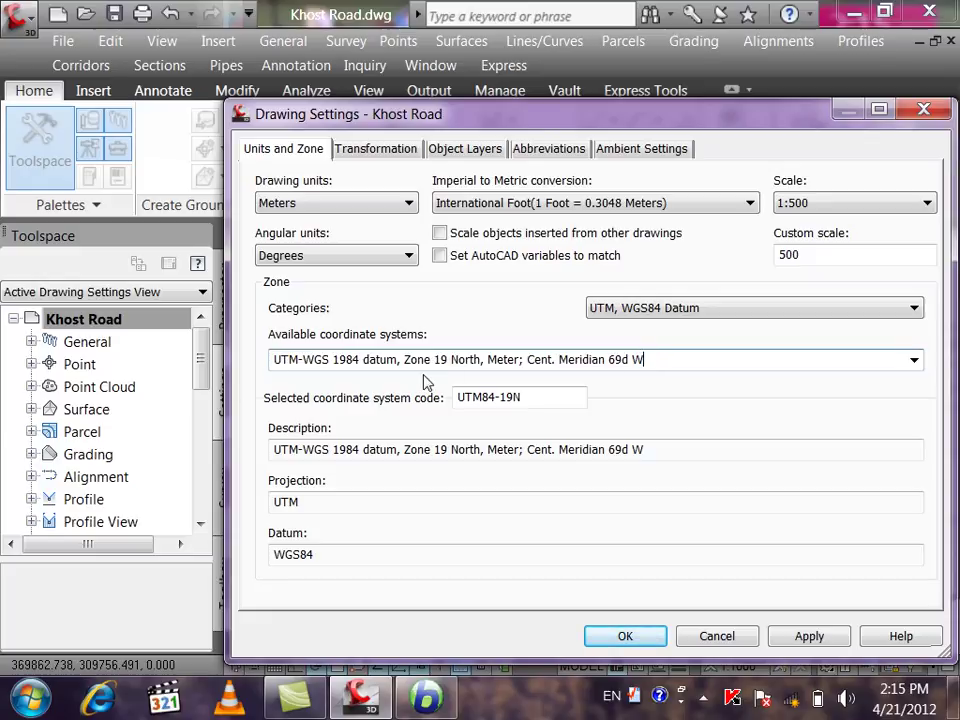
- Set the coordinate zone category to Afghanistan
click(700, 313)
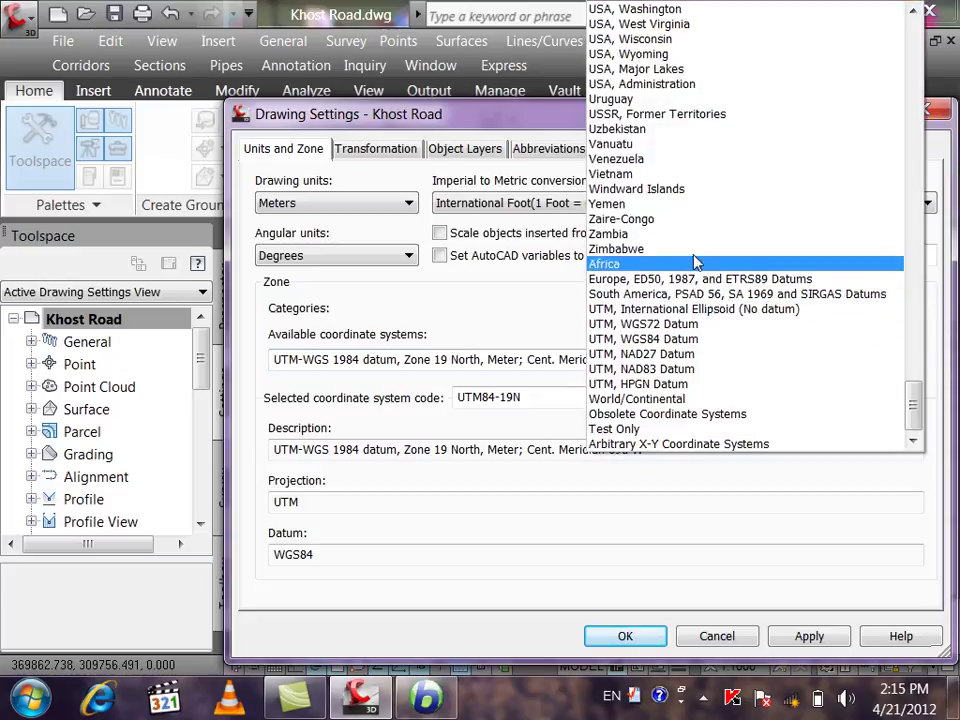
scroll(700, 260, up, 2)
scroll(868, 306, up, 8)
drag(915, 349, 905, 20)
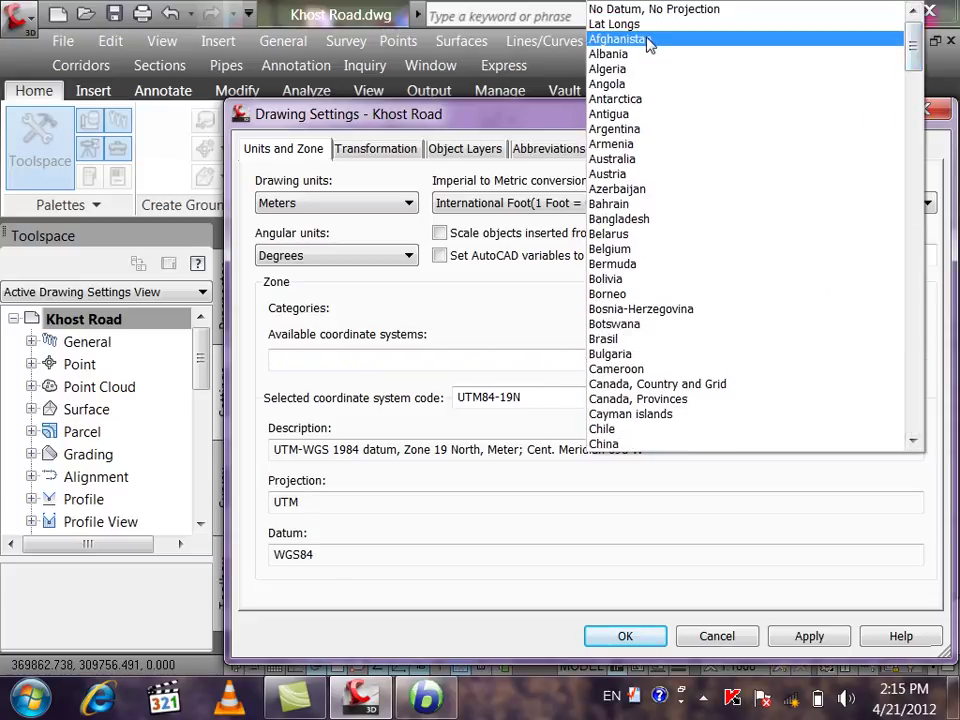
click(673, 40)
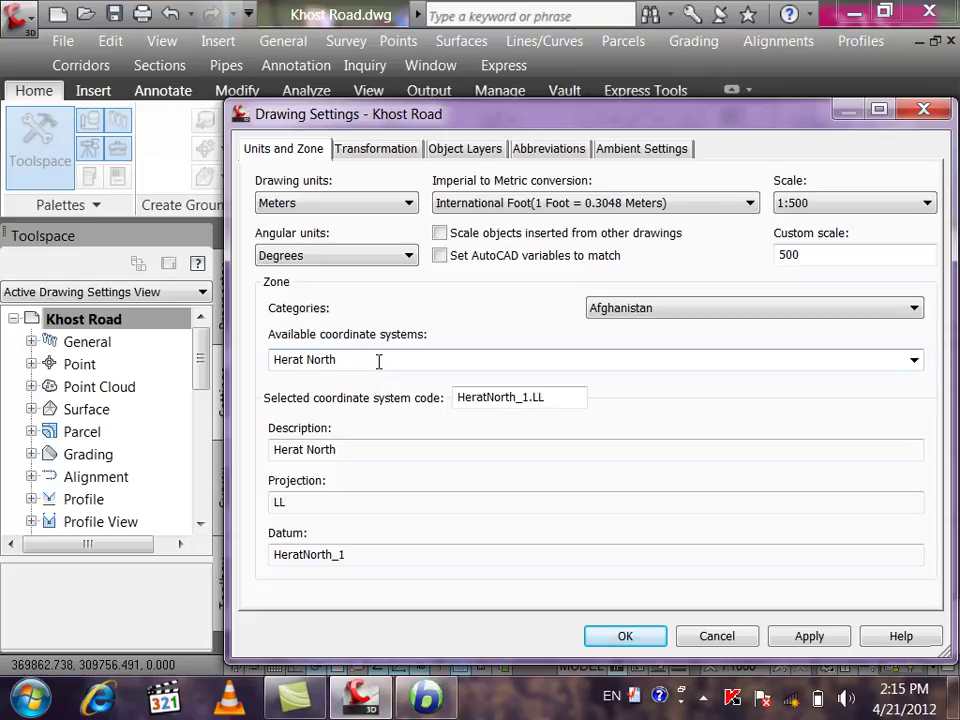
- Accept the drawing settings with the Herat North coordinate system and switch Toolspace to the Prospector view
click(916, 362)
click(919, 363)
click(919, 363)
click(919, 363)
click(919, 363)
click(921, 365)
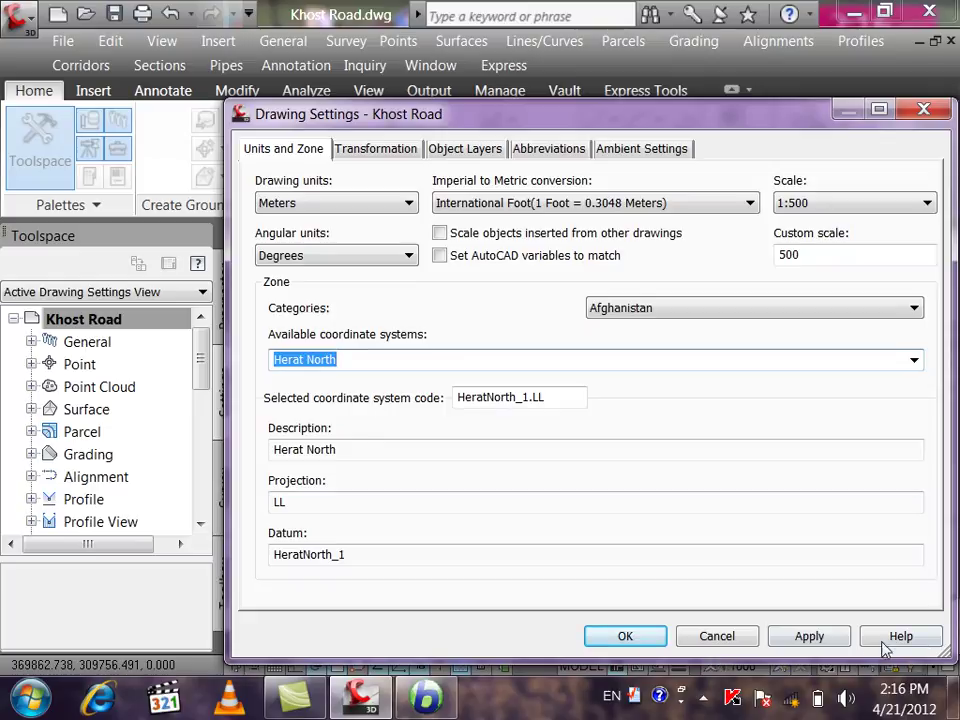
click(808, 637)
click(628, 637)
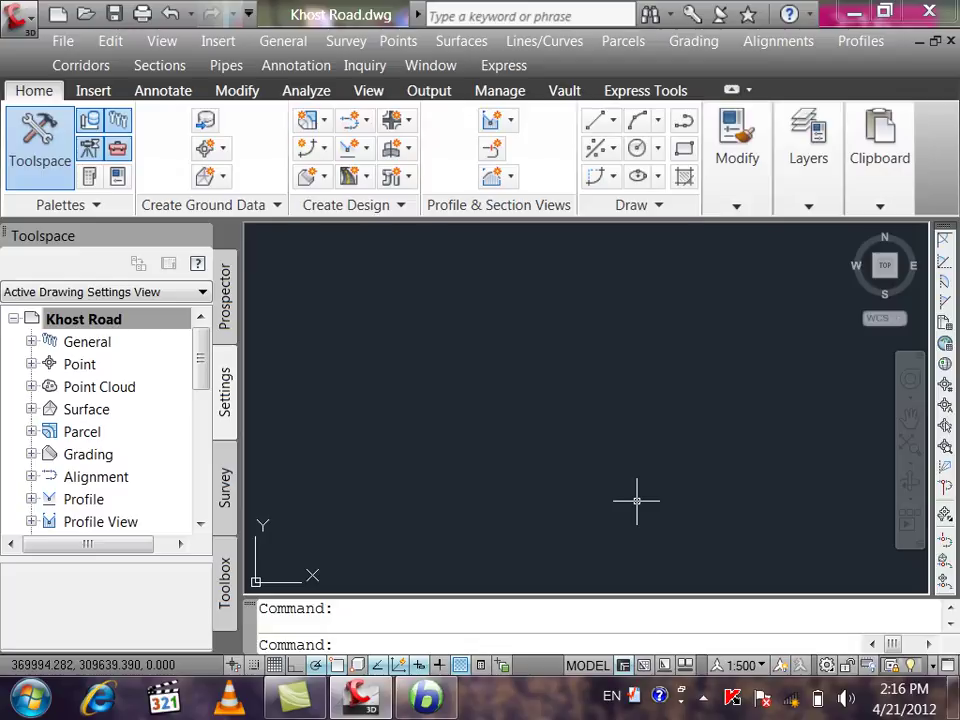
click(226, 298)
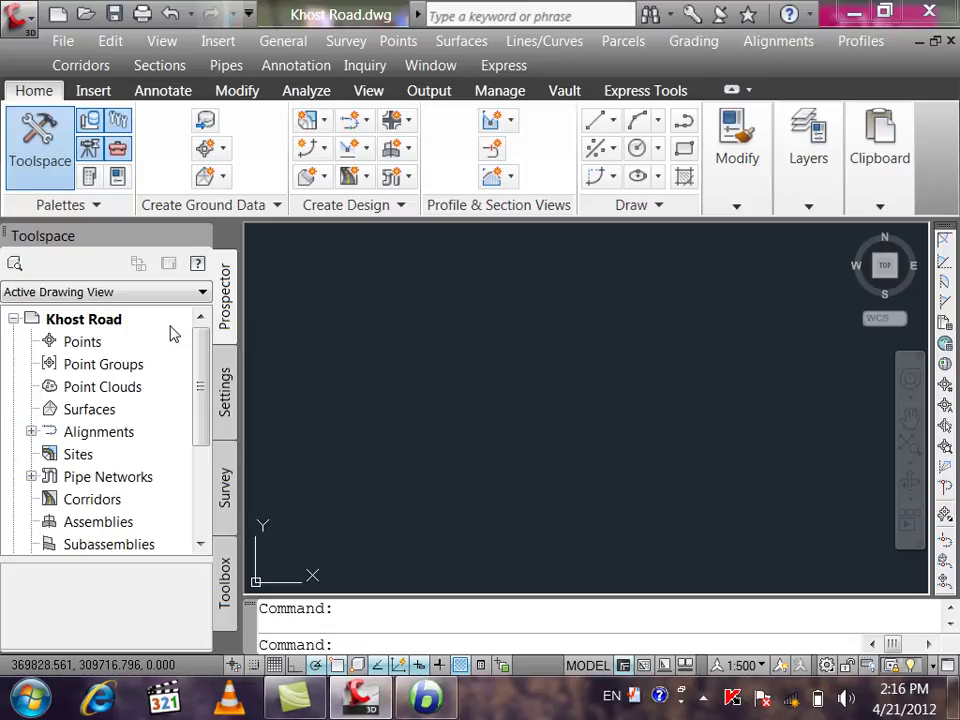
right_click(80, 342)
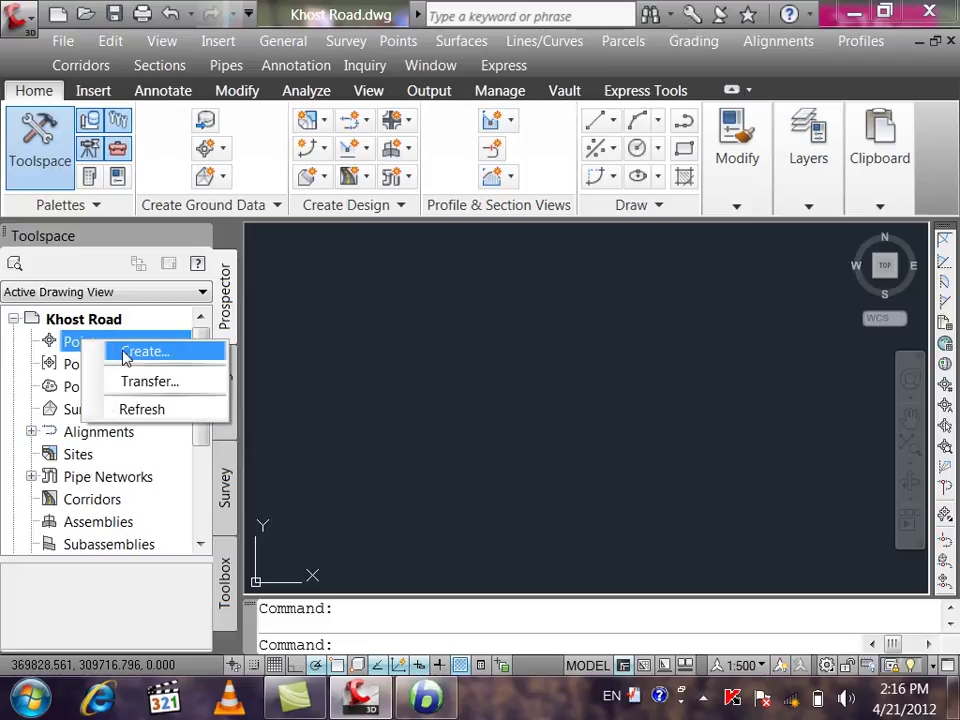
click(123, 353)
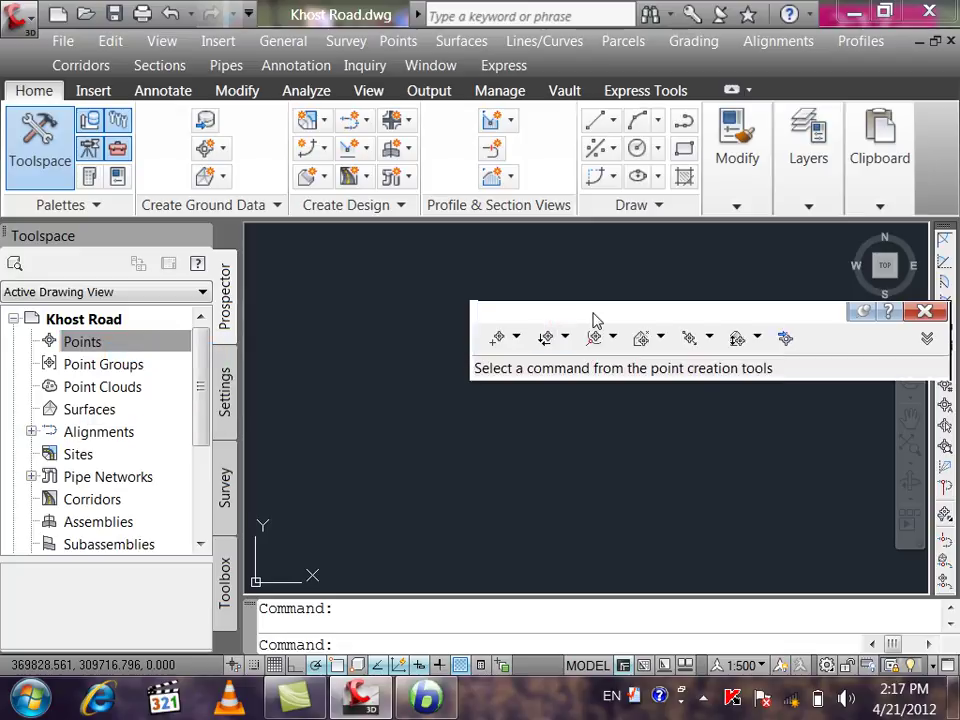
drag(594, 319, 437, 268)
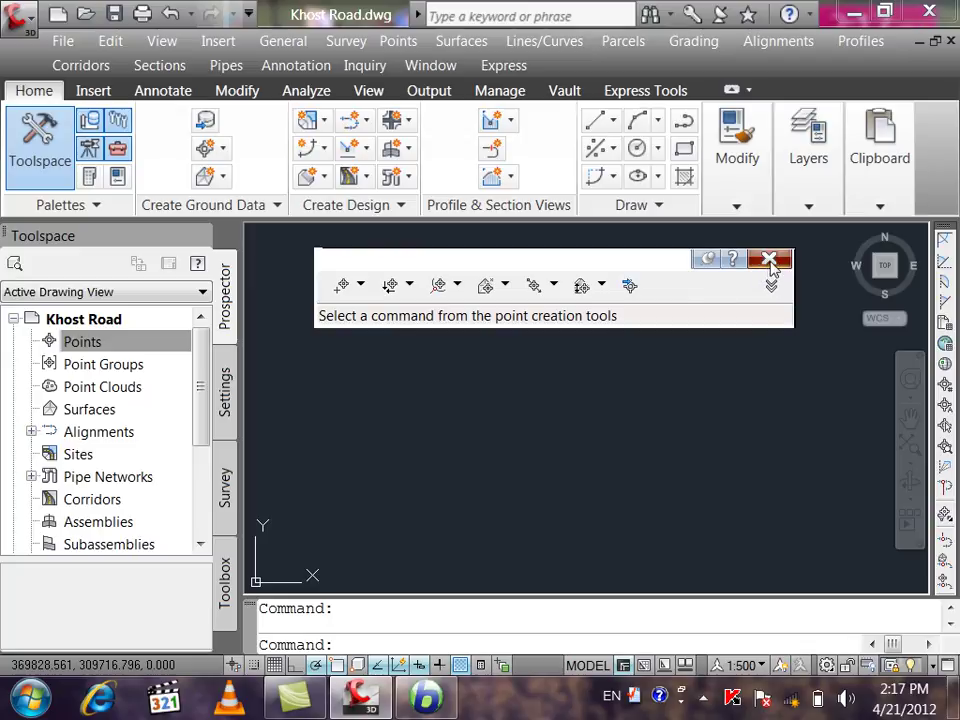
click(768, 260)
click(398, 41)
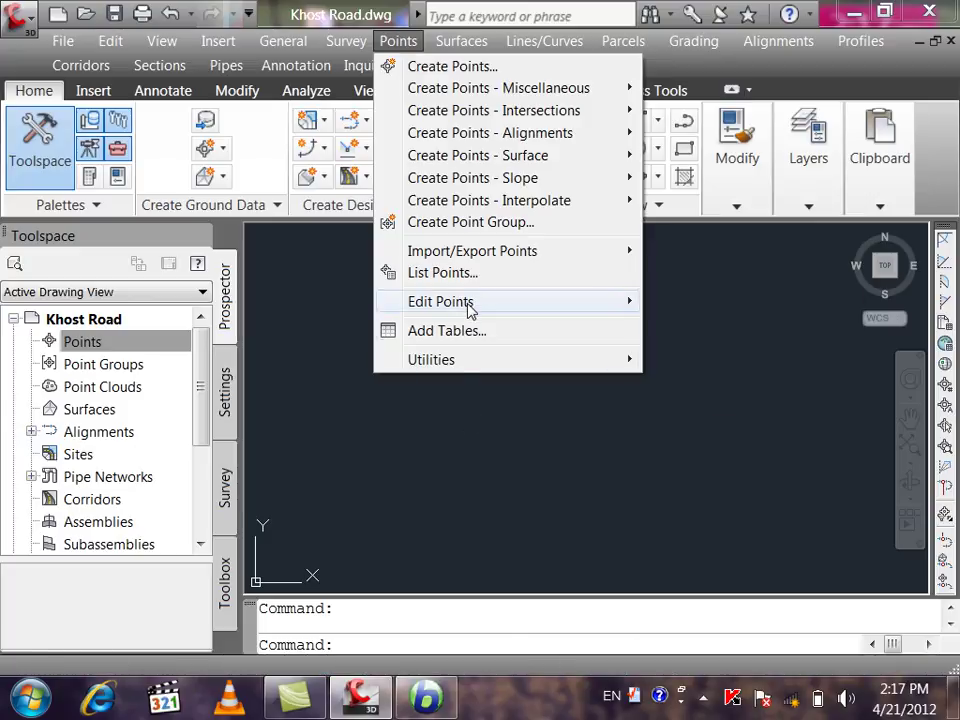
mouse_move(470, 311)
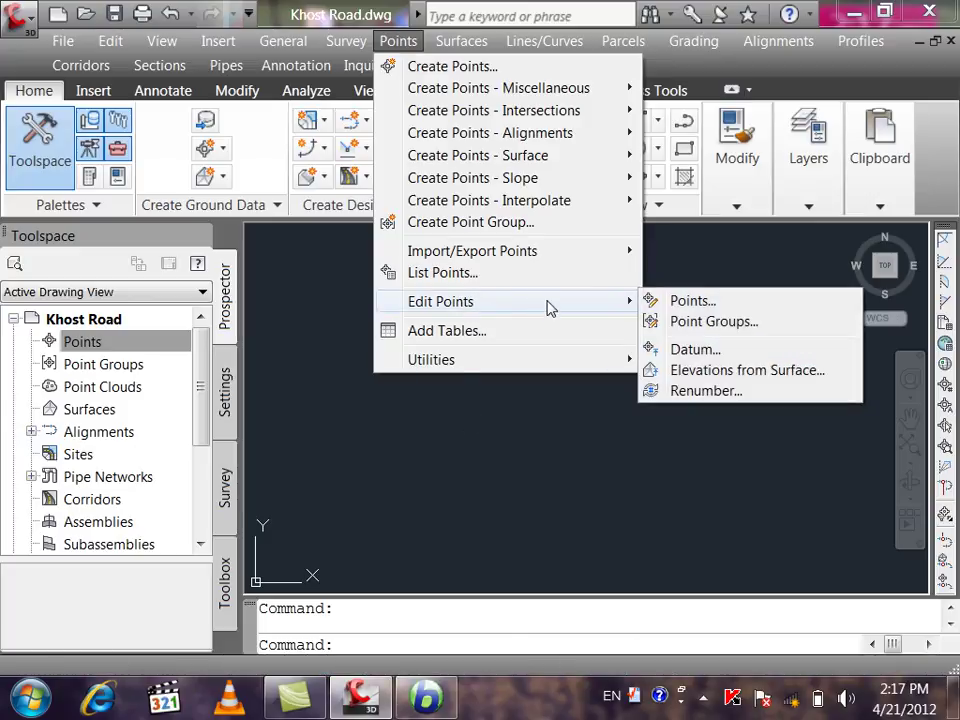
mouse_move(553, 261)
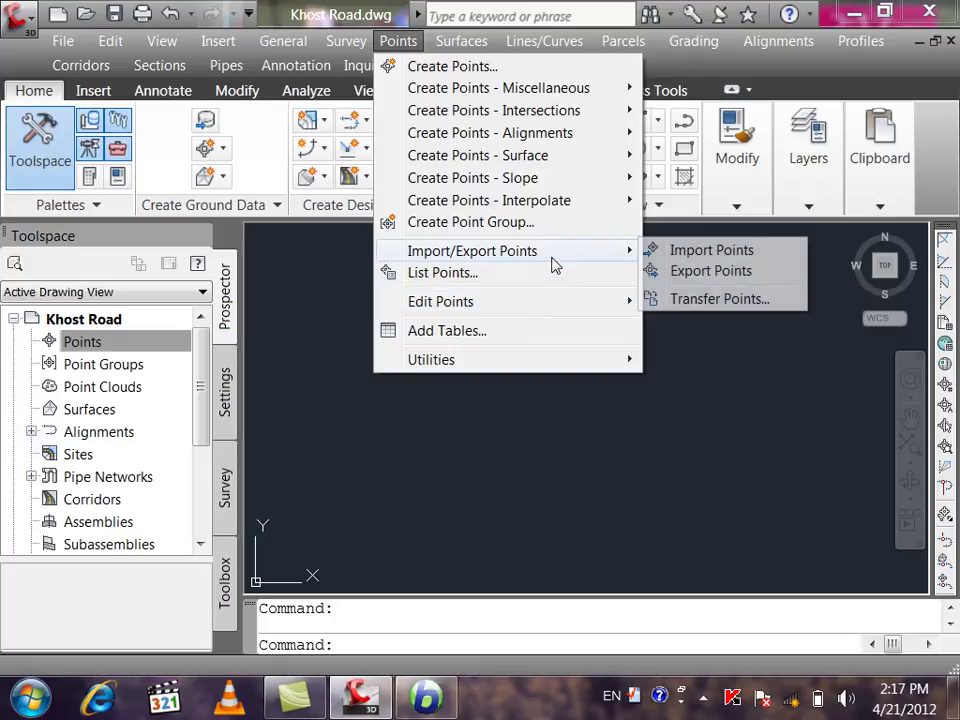
click(712, 261)
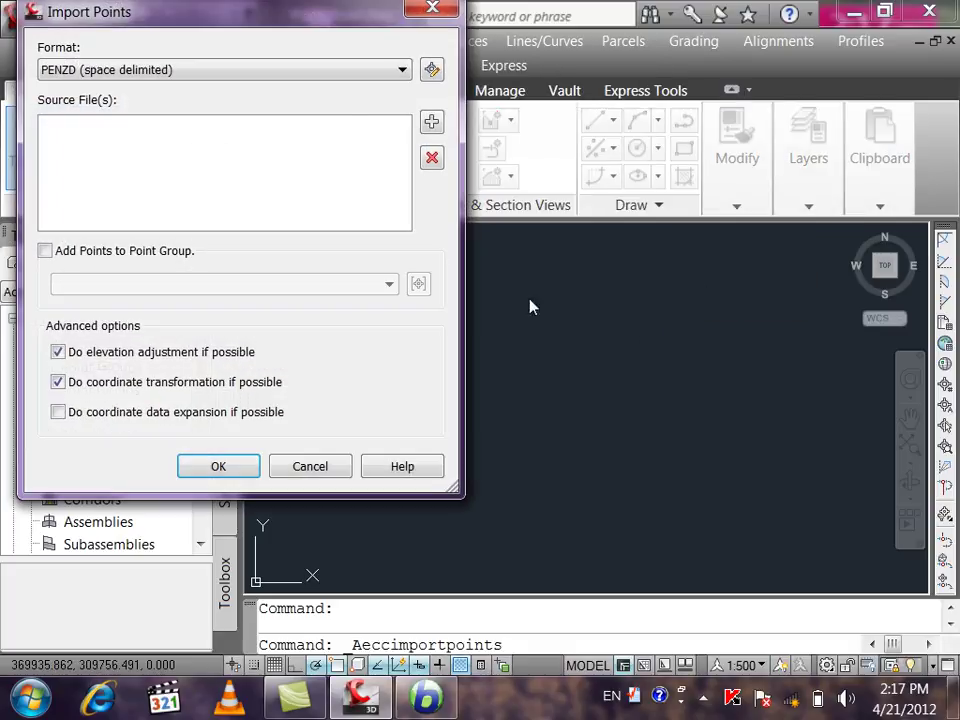
drag(231, 21, 362, 72)
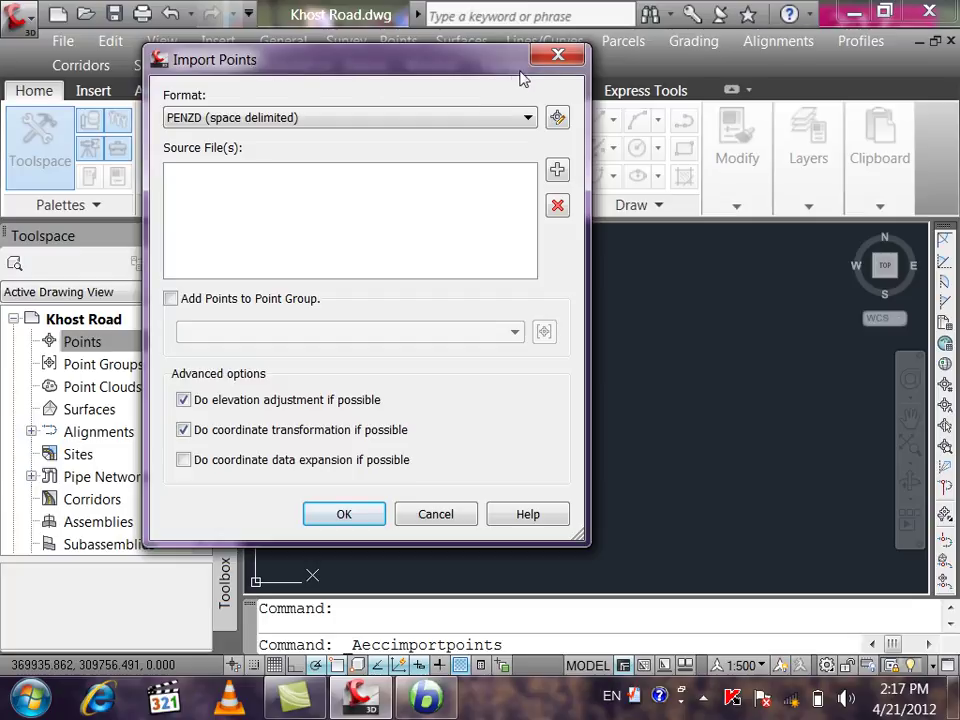
click(554, 58)
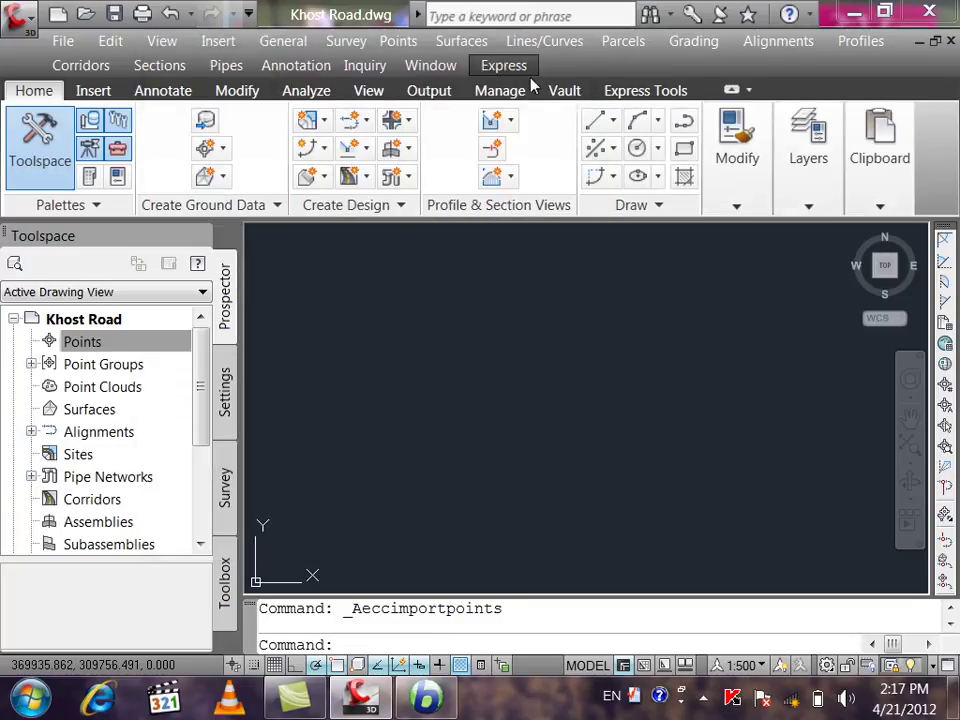
- Open the point creation tools for the Points collection and start Import Points, moving its dialog toward the middle of the drawing area
right_click(107, 345)
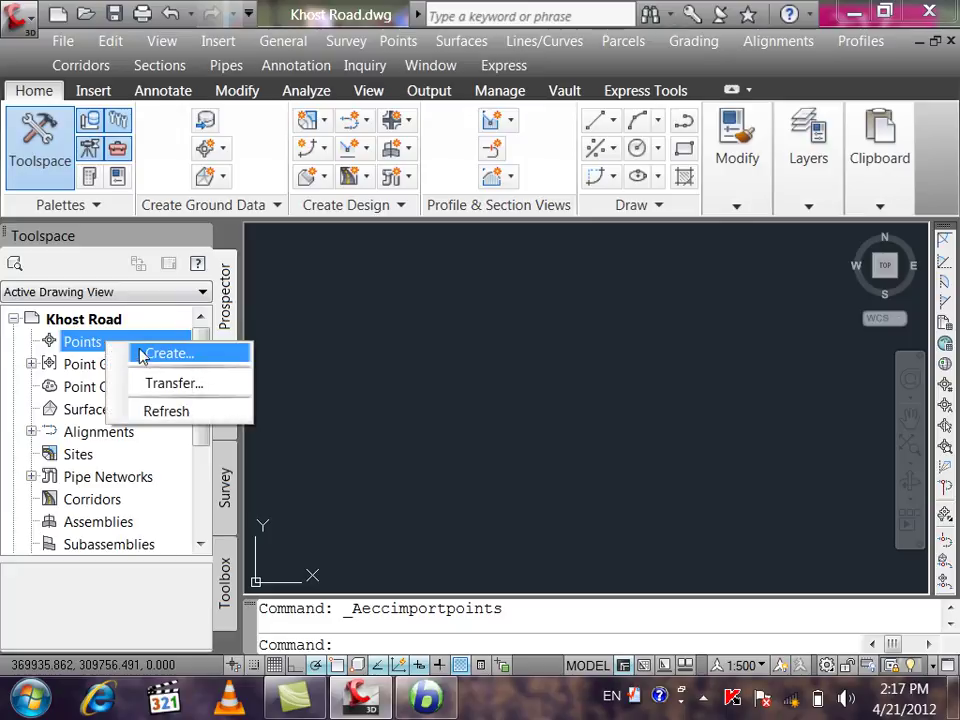
click(157, 355)
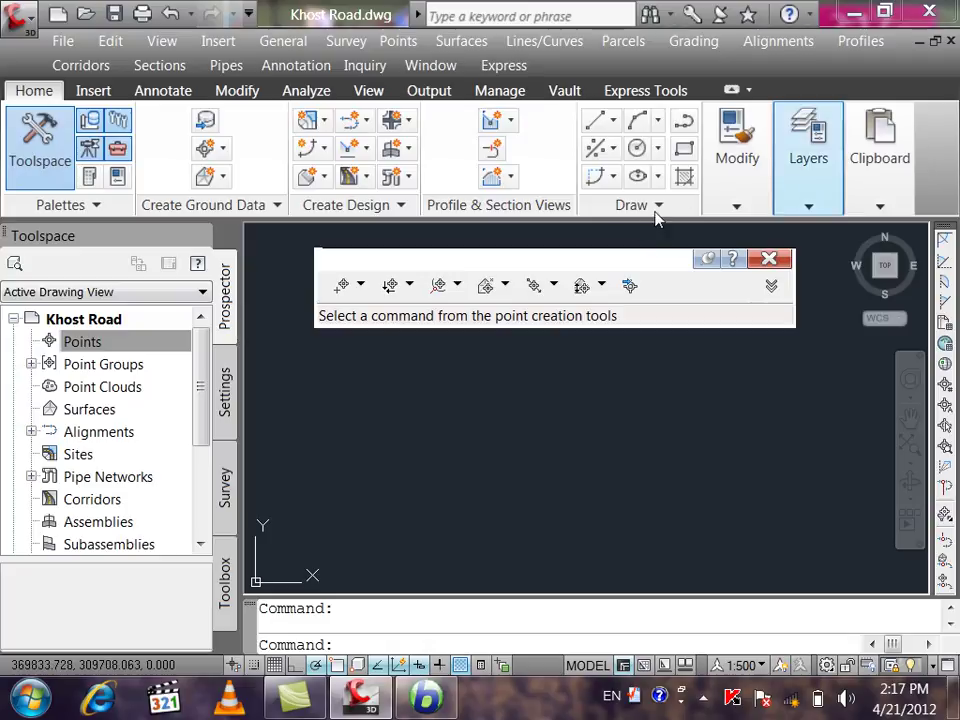
drag(594, 268, 555, 202)
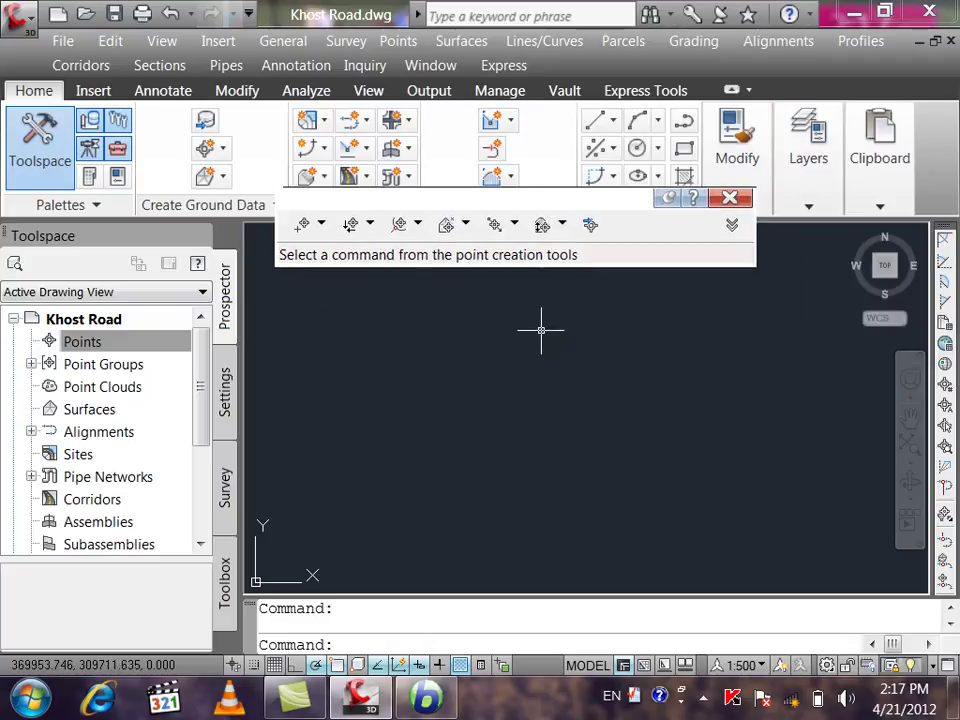
click(591, 226)
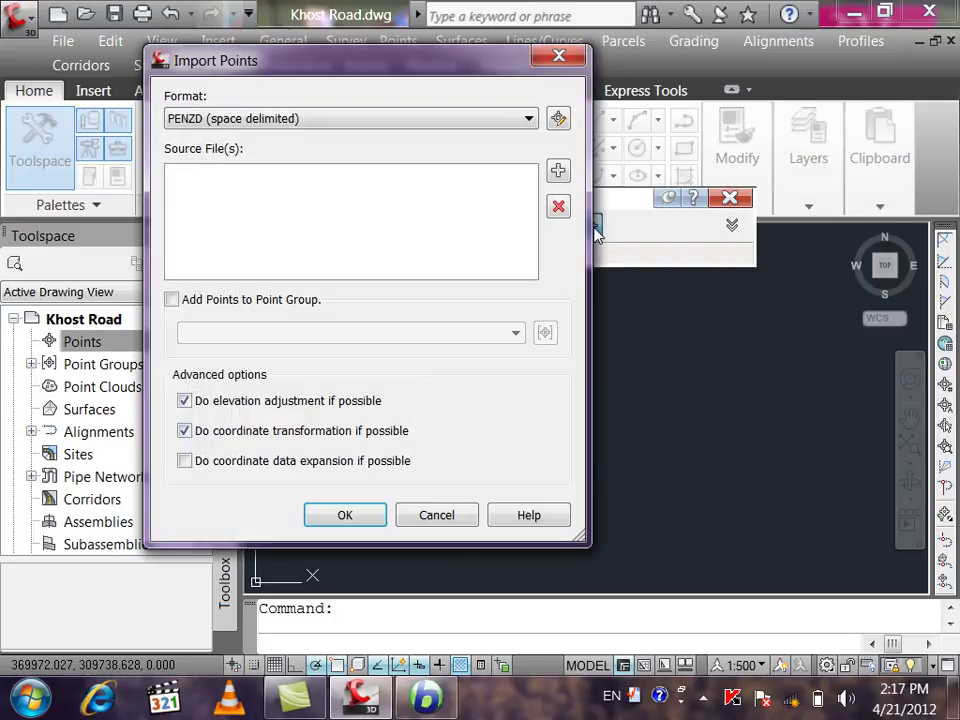
drag(475, 74, 534, 109)
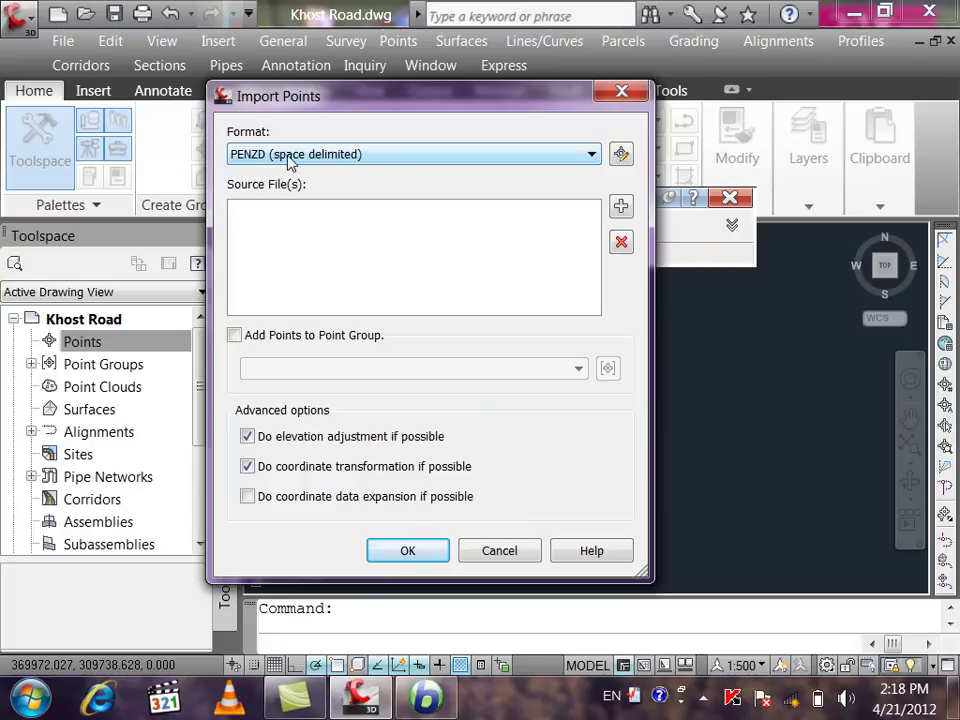
- Try PNEZ (comma delimited) as the point import format, and set it back to PENZD (space delimited)
click(374, 157)
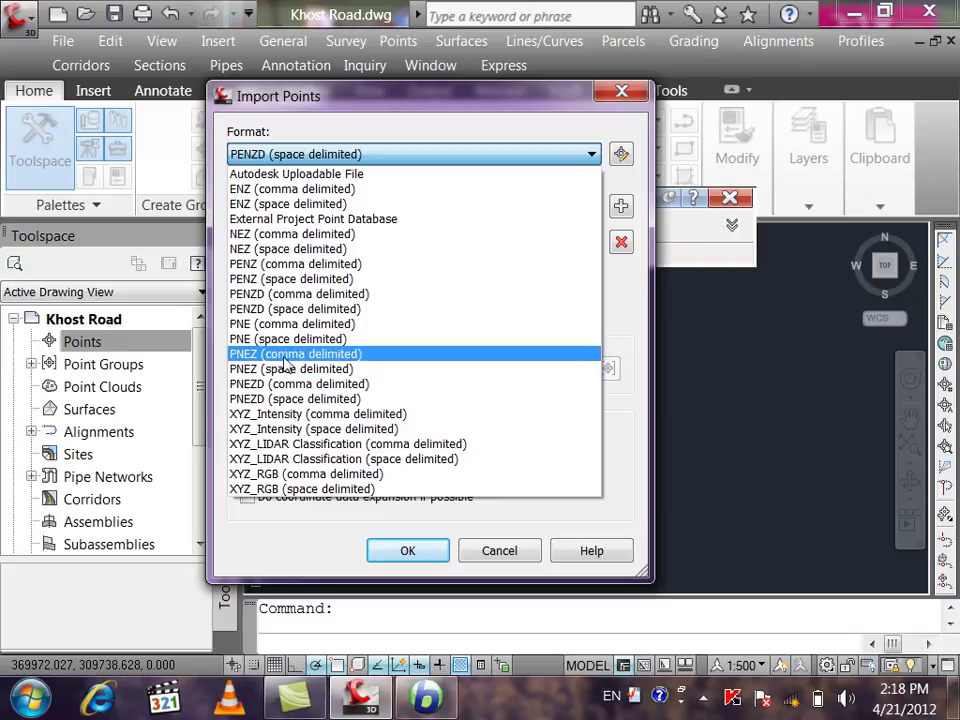
click(325, 355)
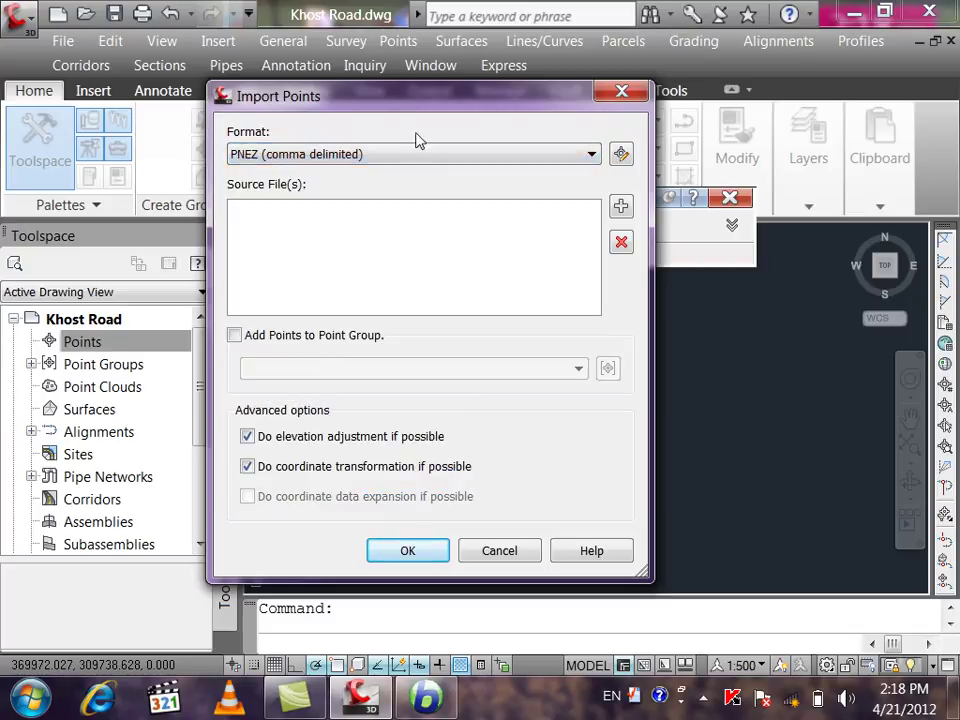
click(410, 155)
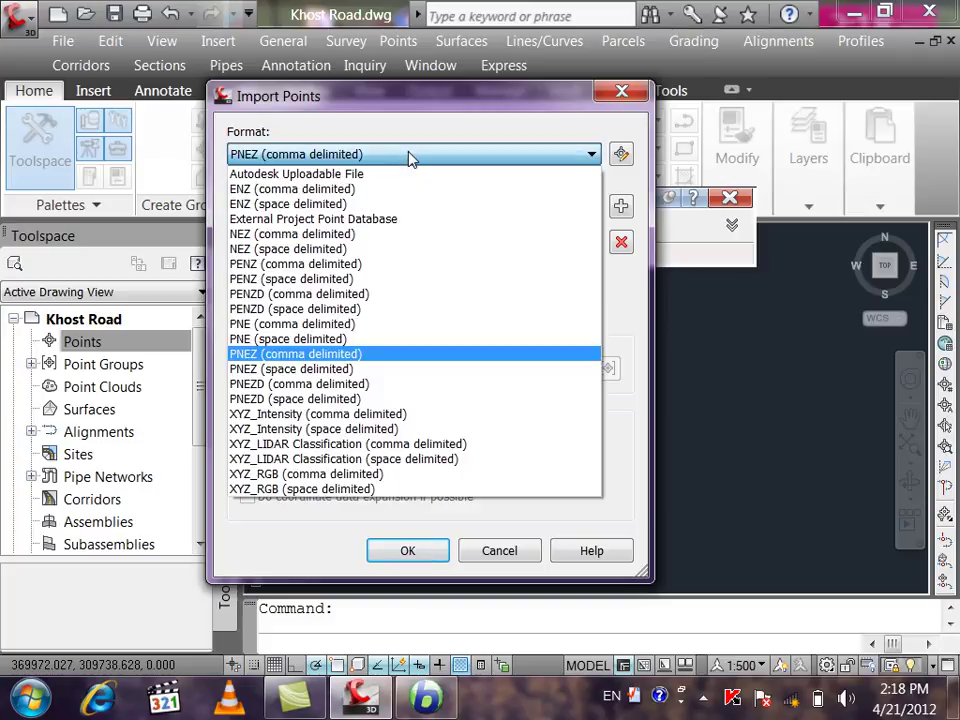
click(290, 313)
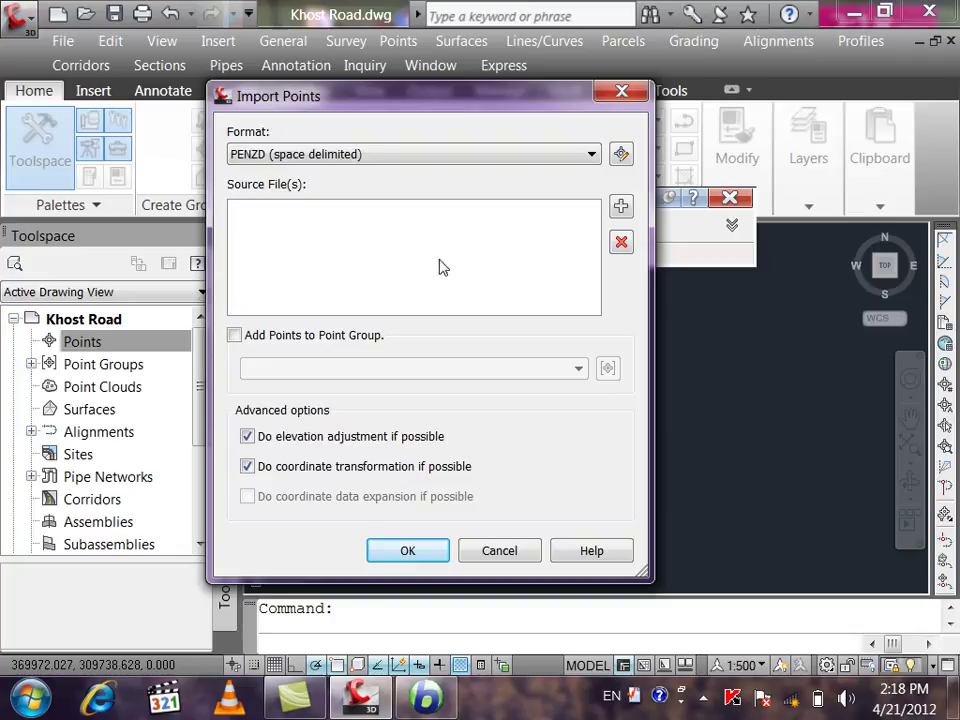
- Browse for an import source file in the points folder on Local Disk (E:)
click(621, 208)
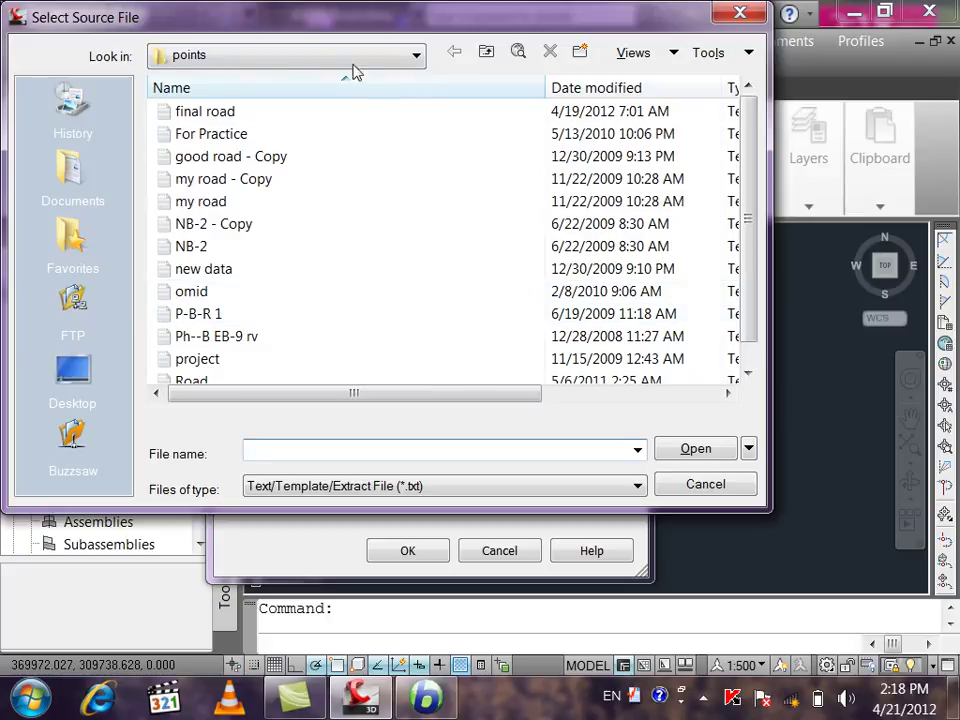
click(381, 60)
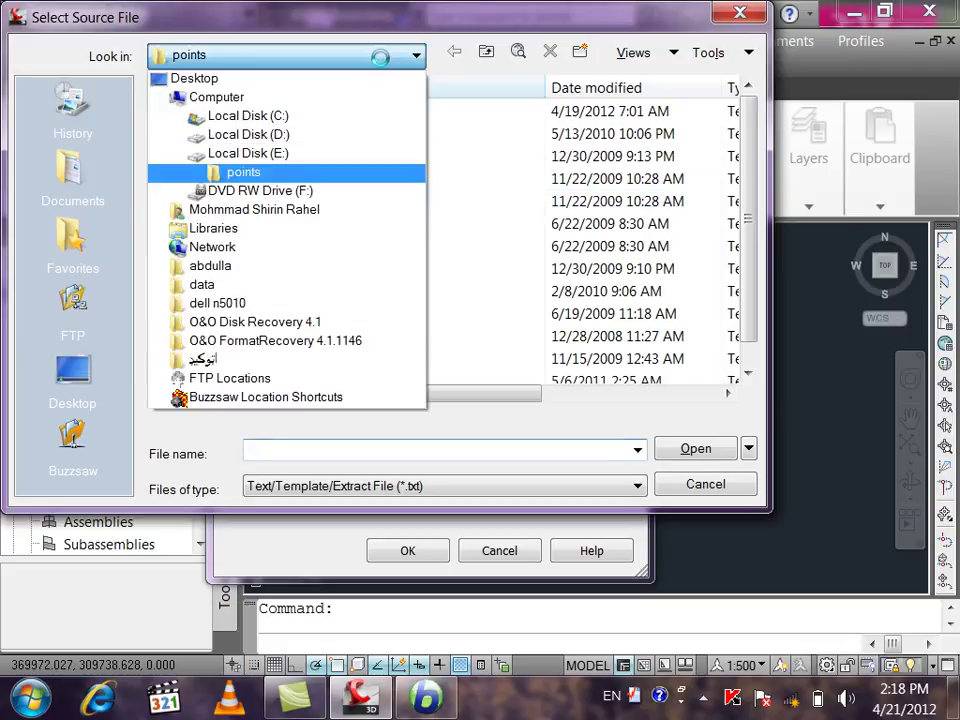
click(250, 153)
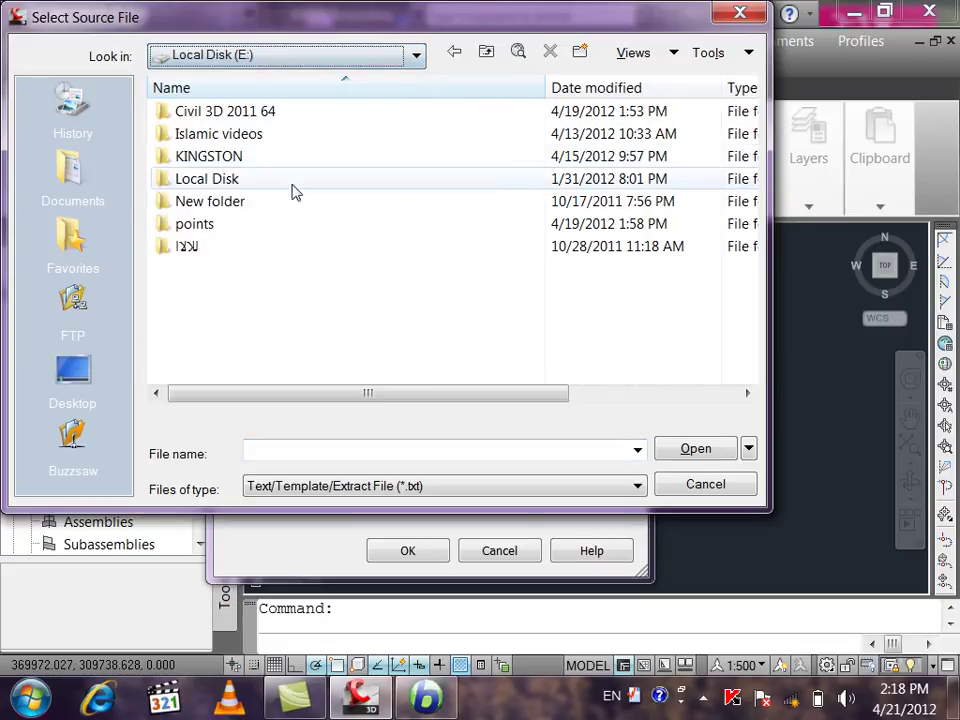
double_click(190, 224)
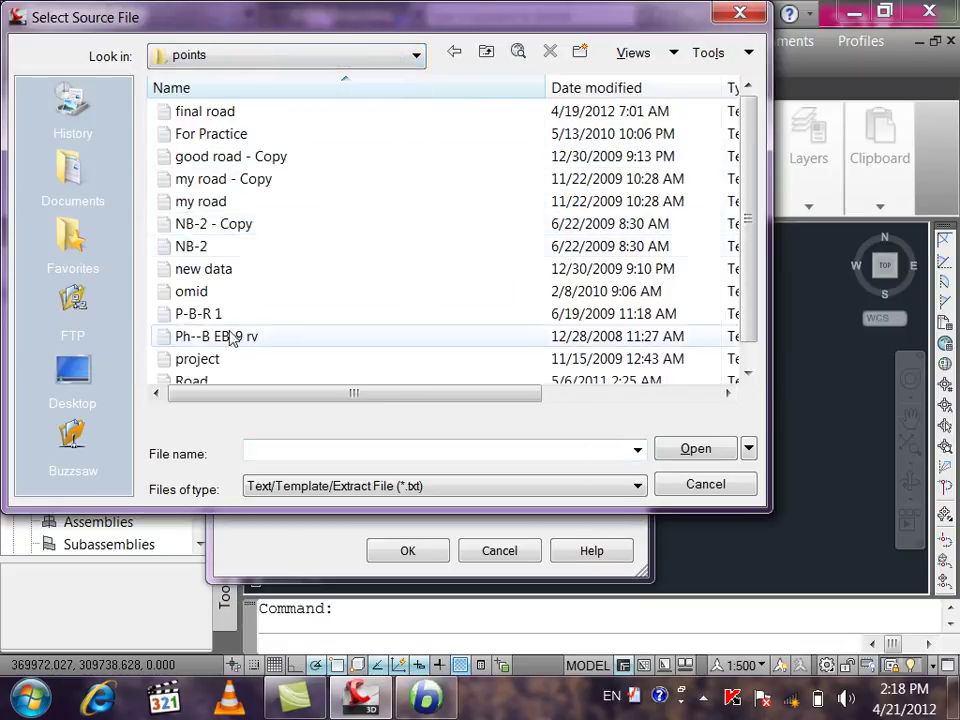
- Open the new data text file in a maximized Notepad window, examine its coordinate, elevation and description columns, and close it
click(201, 275)
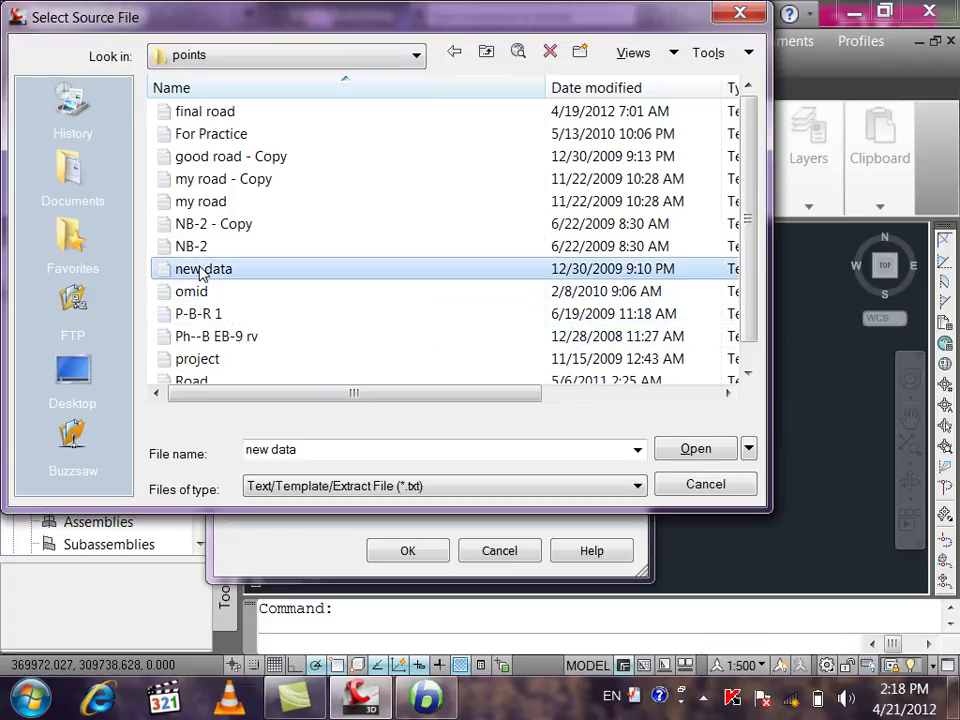
right_click(200, 270)
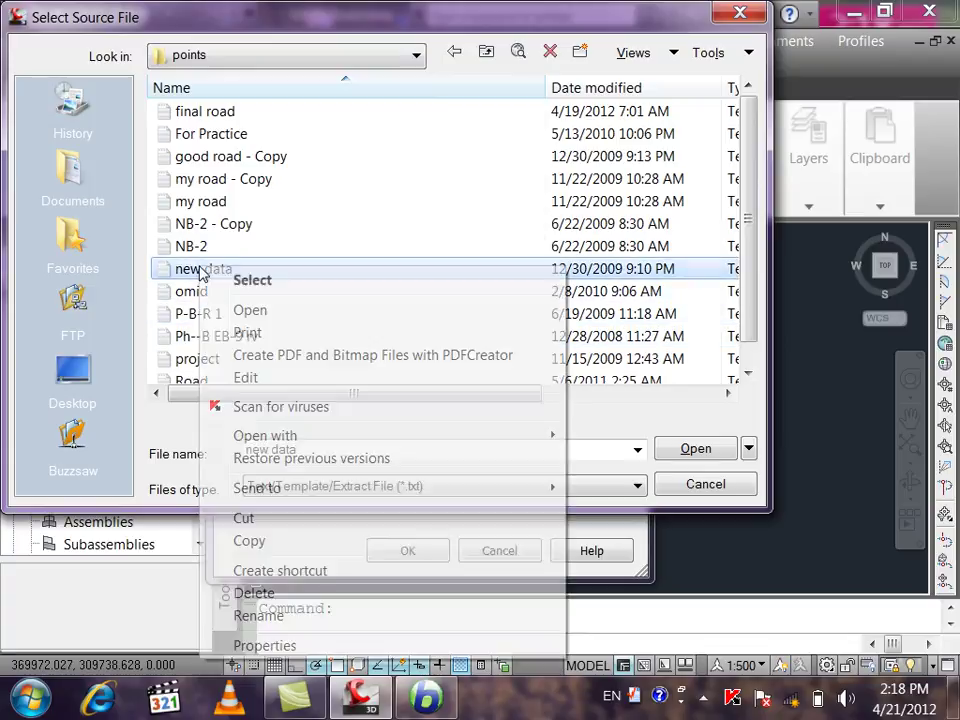
click(260, 380)
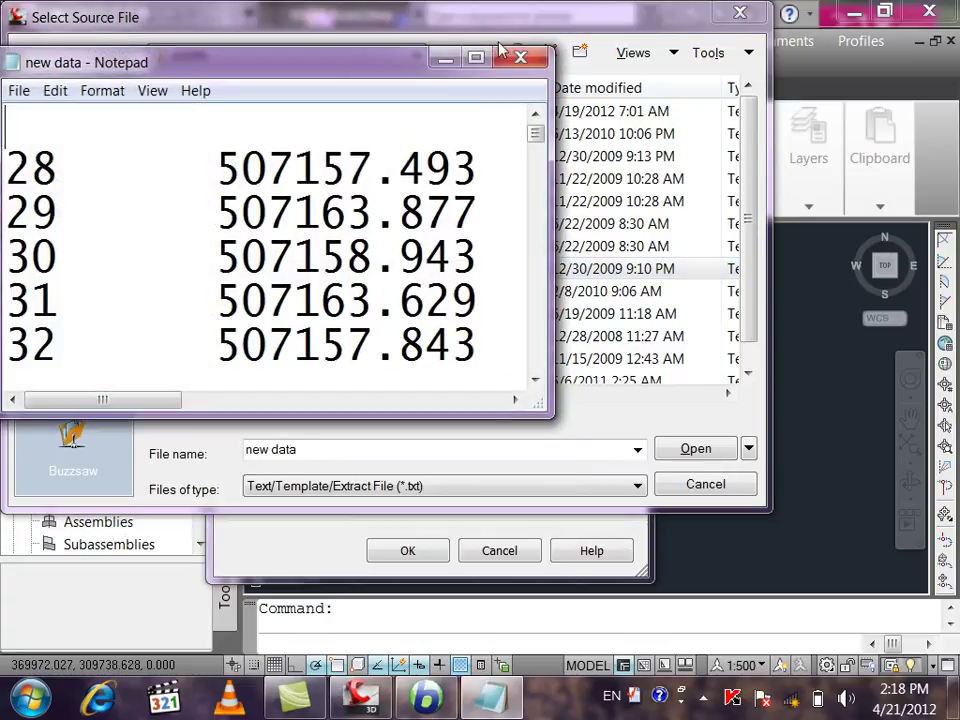
click(476, 57)
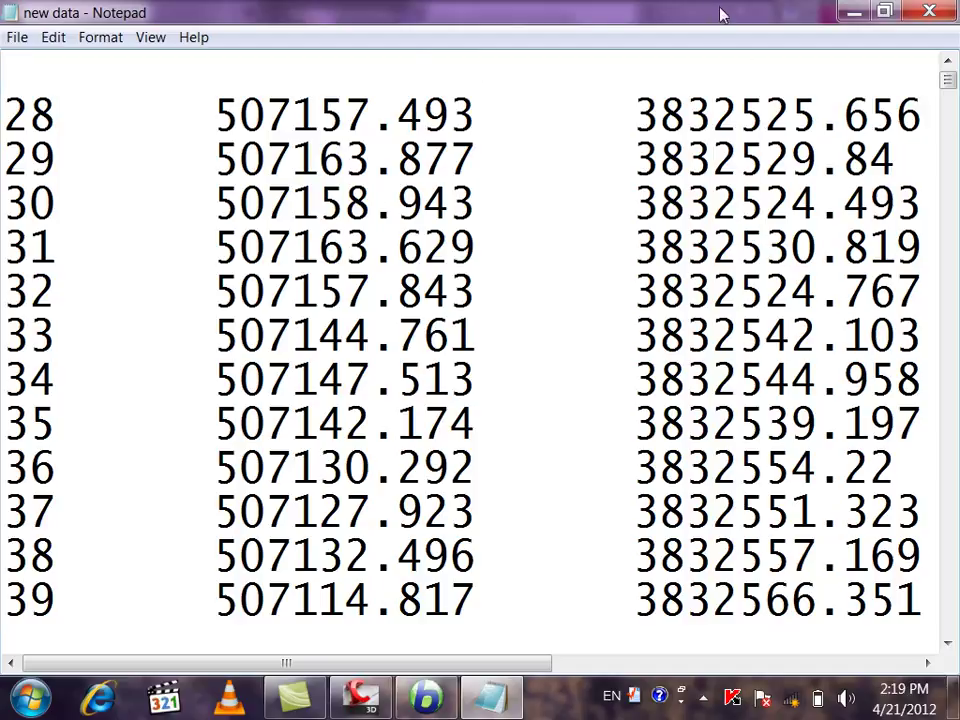
drag(550, 664, 892, 639)
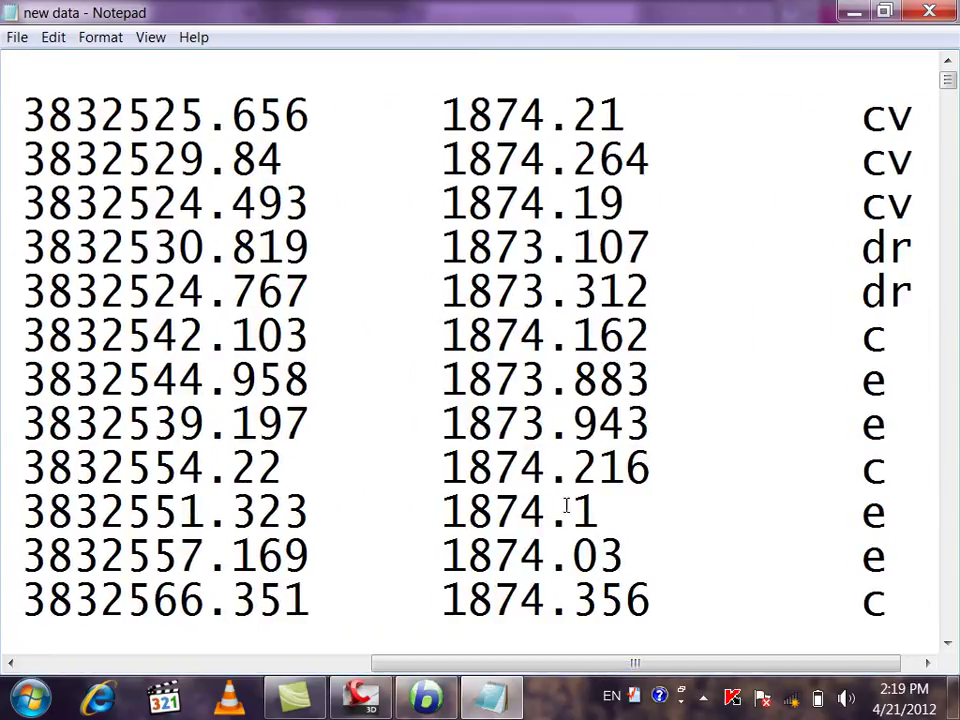
drag(660, 663, 720, 664)
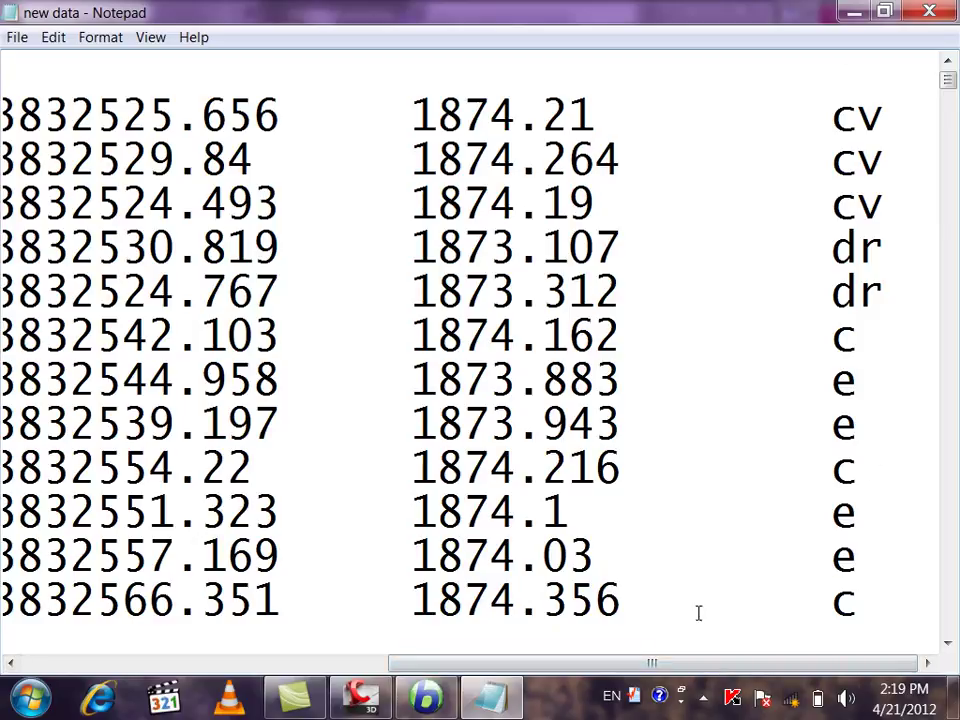
drag(703, 671, 584, 668)
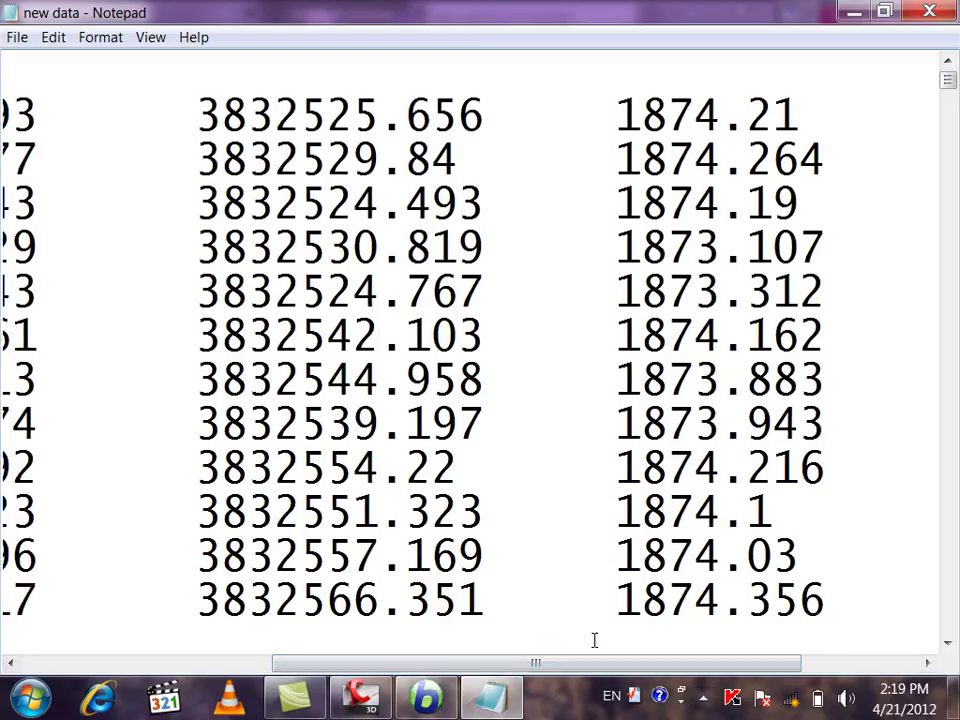
drag(662, 669, 490, 683)
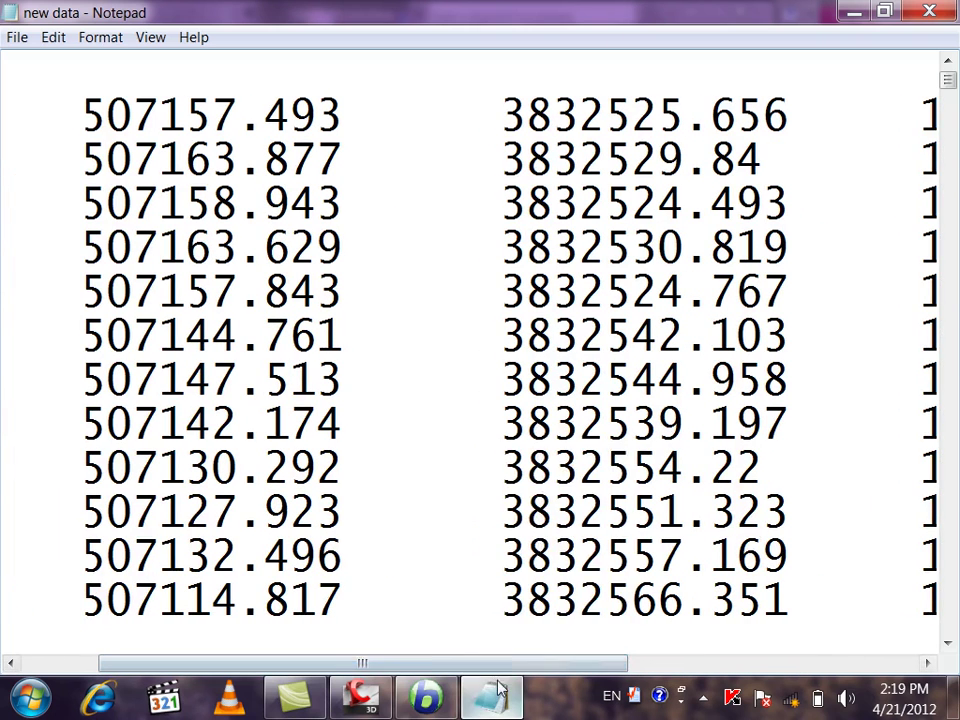
drag(222, 670, 146, 670)
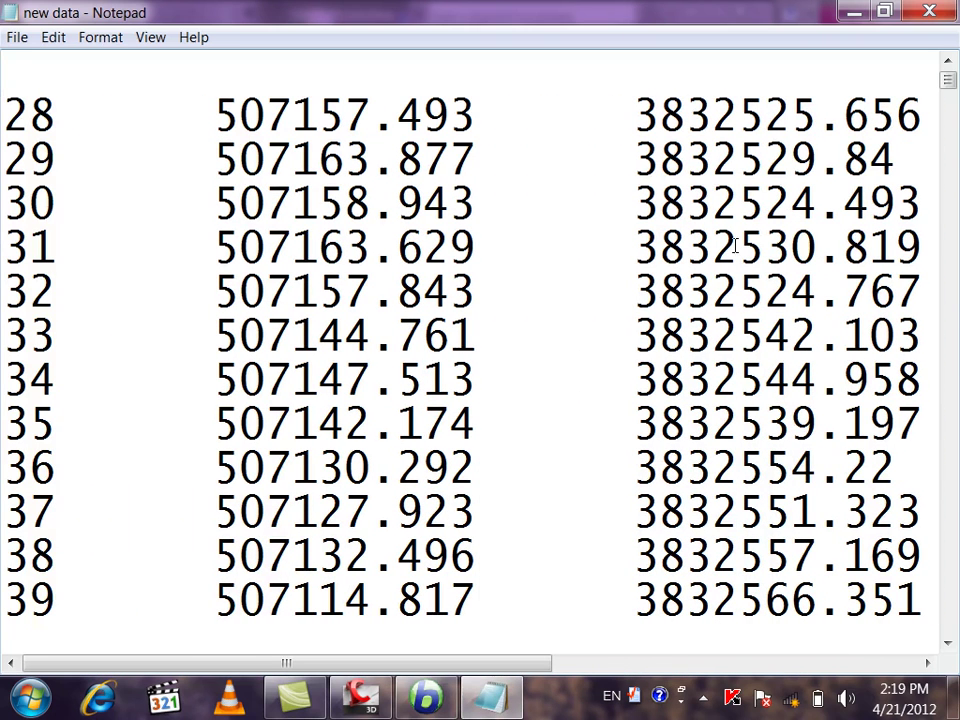
click(929, 11)
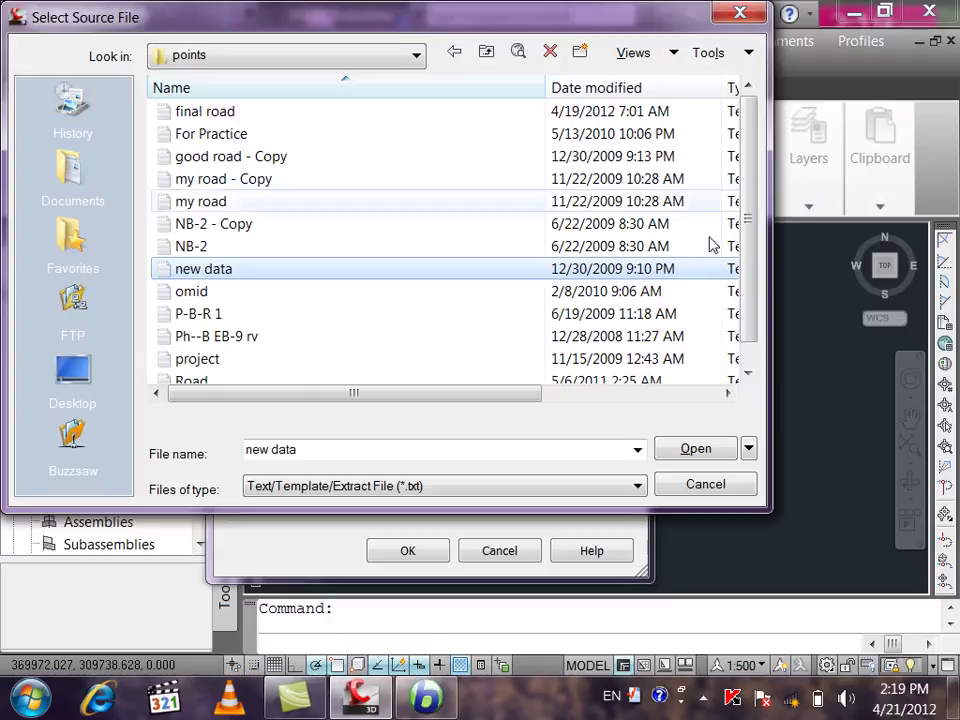
- Try to add the new data file as the point import source, and close the Import Points dialog
click(266, 279)
click(306, 279)
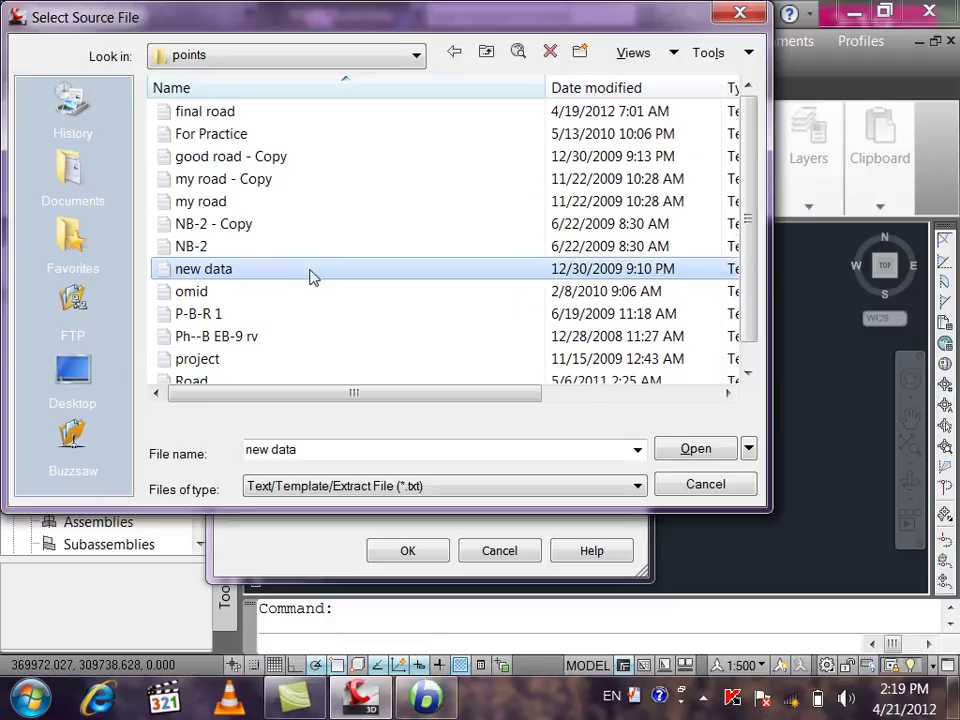
click(681, 456)
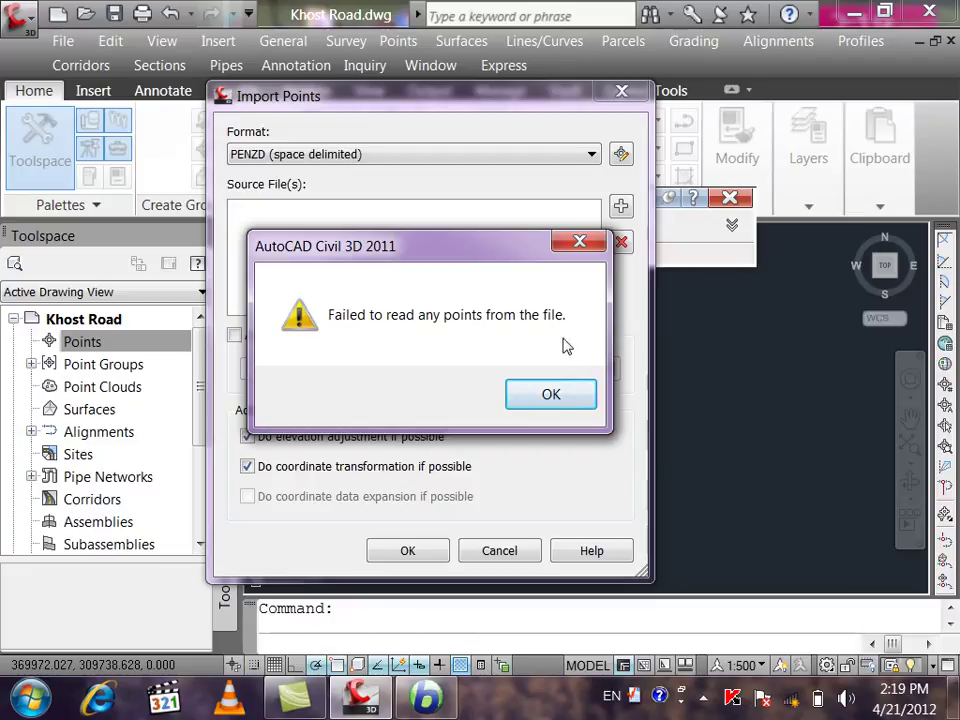
click(552, 395)
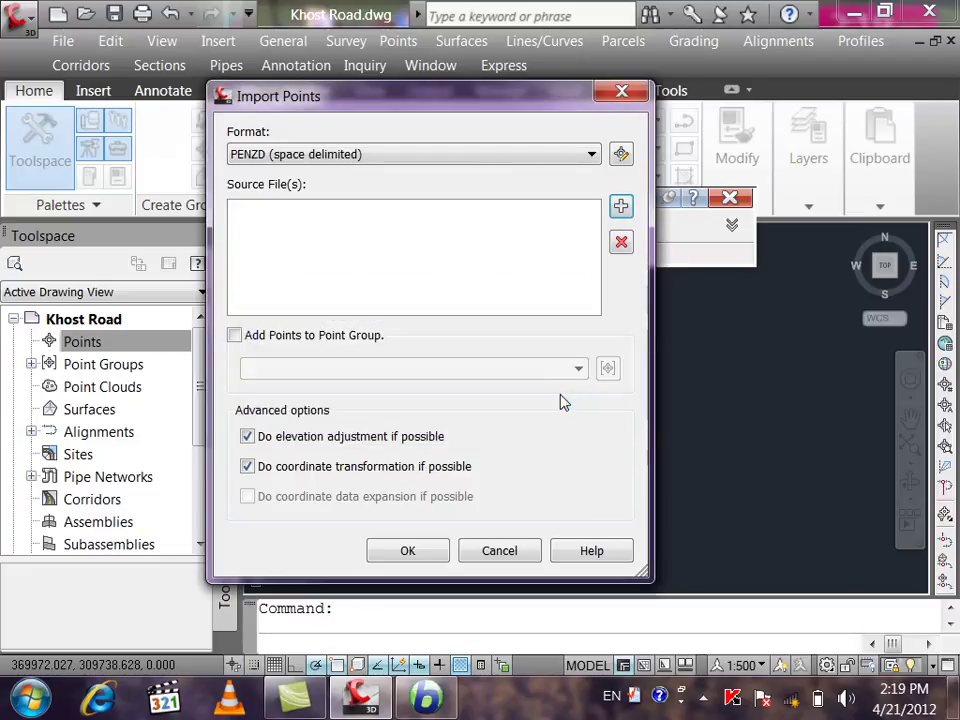
click(622, 96)
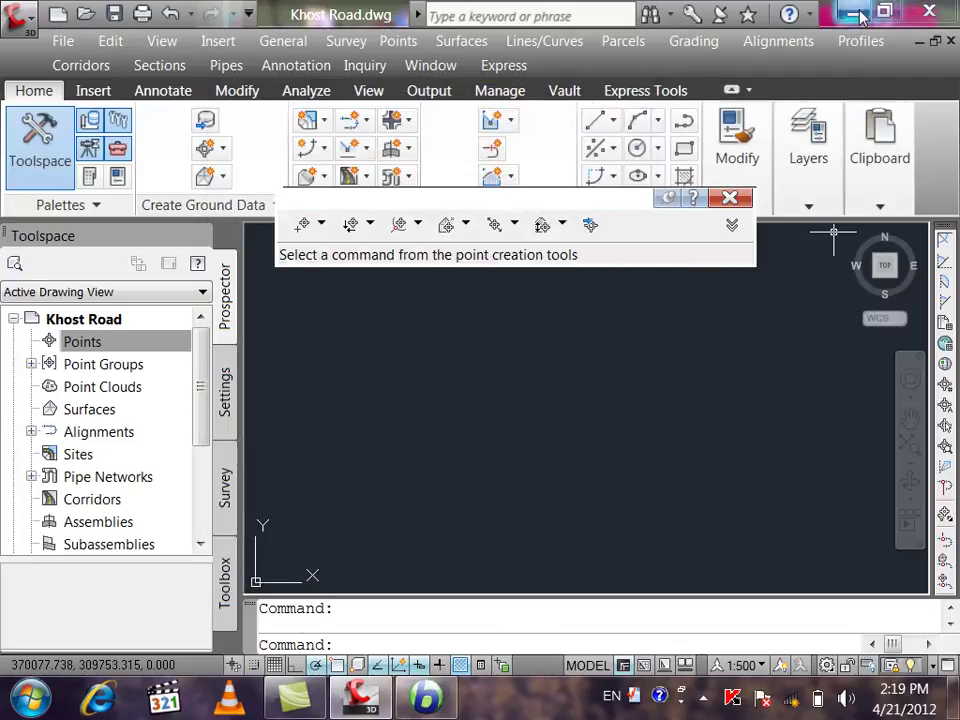
- Switch to the desktop, dismiss the Babylon window, and open the points folder on Local Disk (E:) in Windows Explorer
click(922, 10)
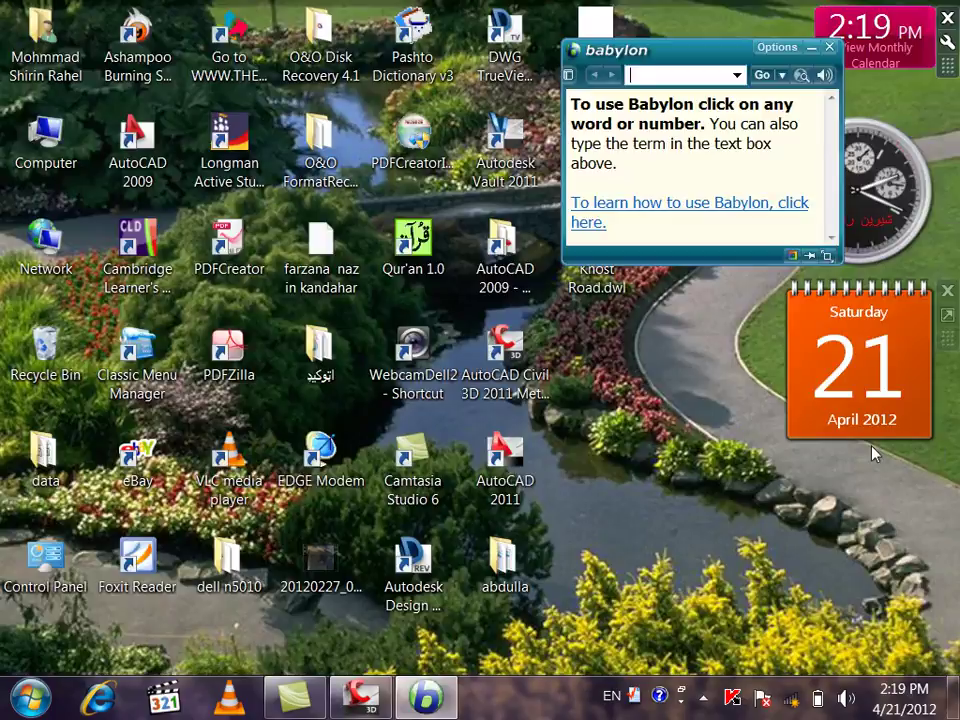
click(829, 47)
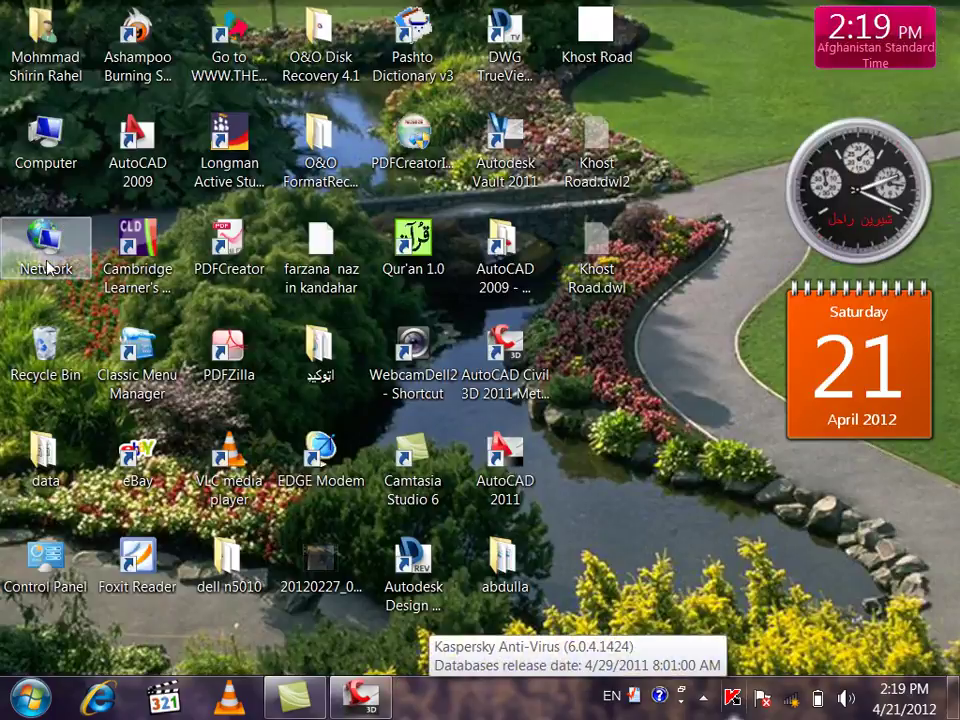
double_click(45, 155)
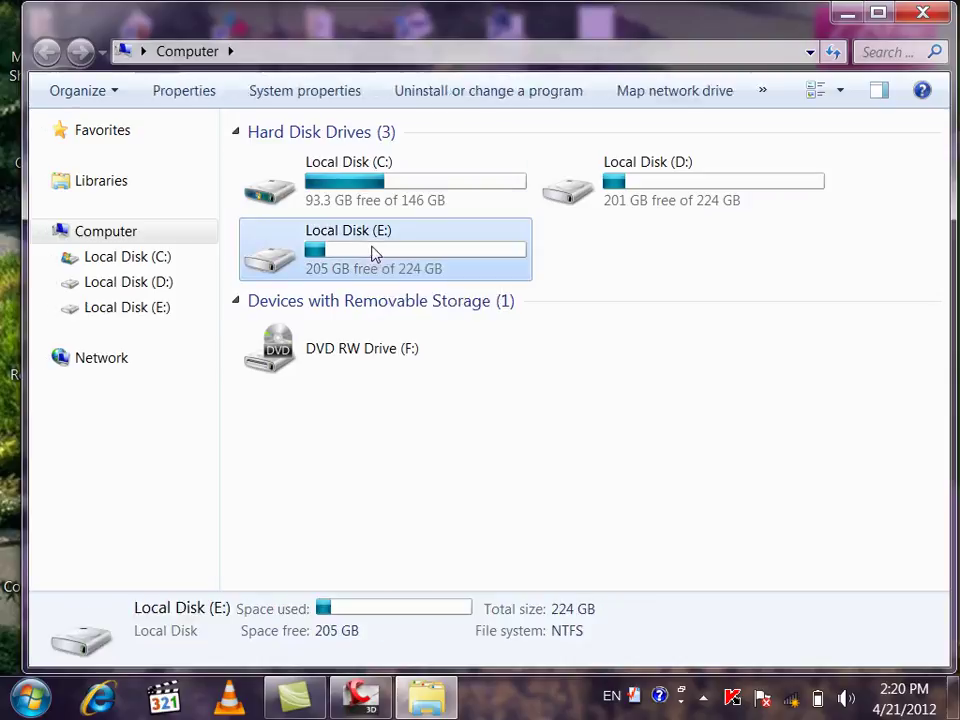
double_click(372, 256)
double_click(283, 292)
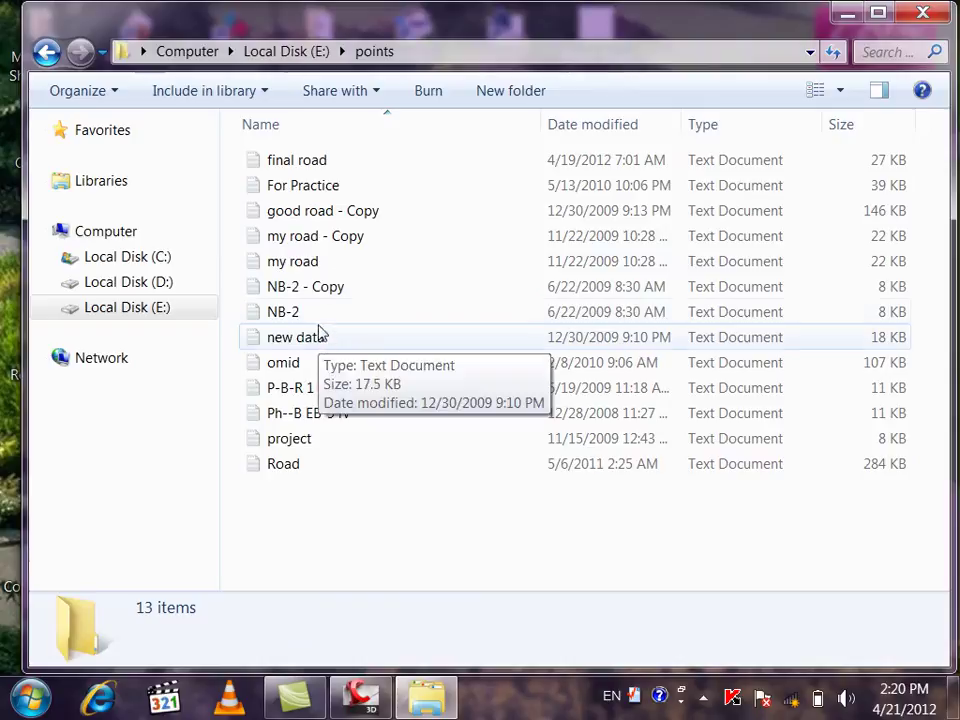
- Open the my road text file in a maximized Notepad window to view its point data
click(305, 263)
right_click(305, 262)
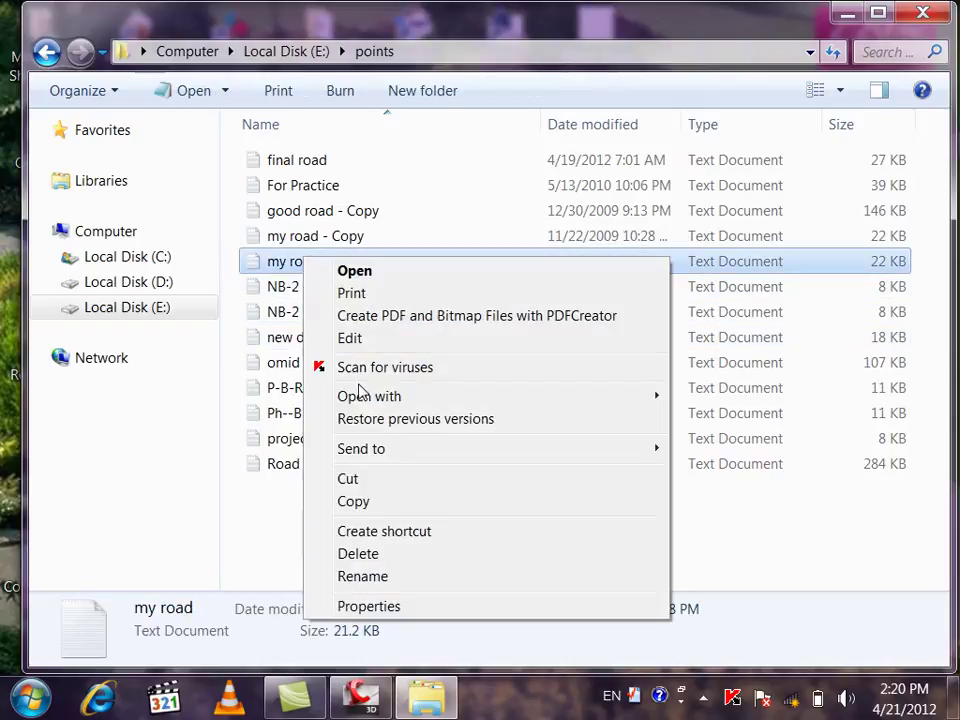
click(353, 271)
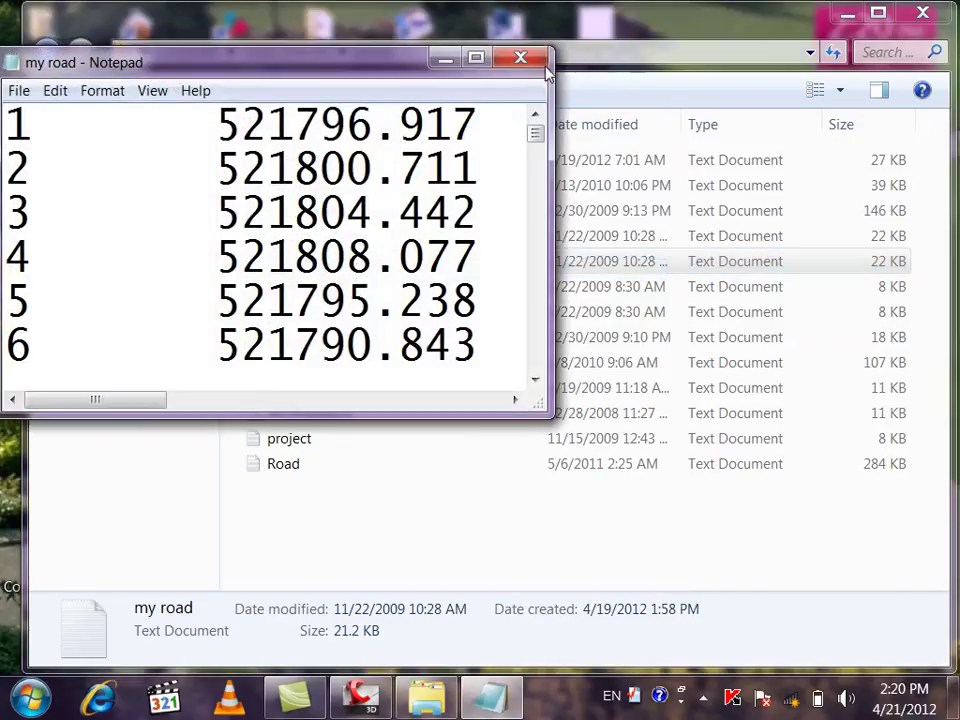
click(476, 57)
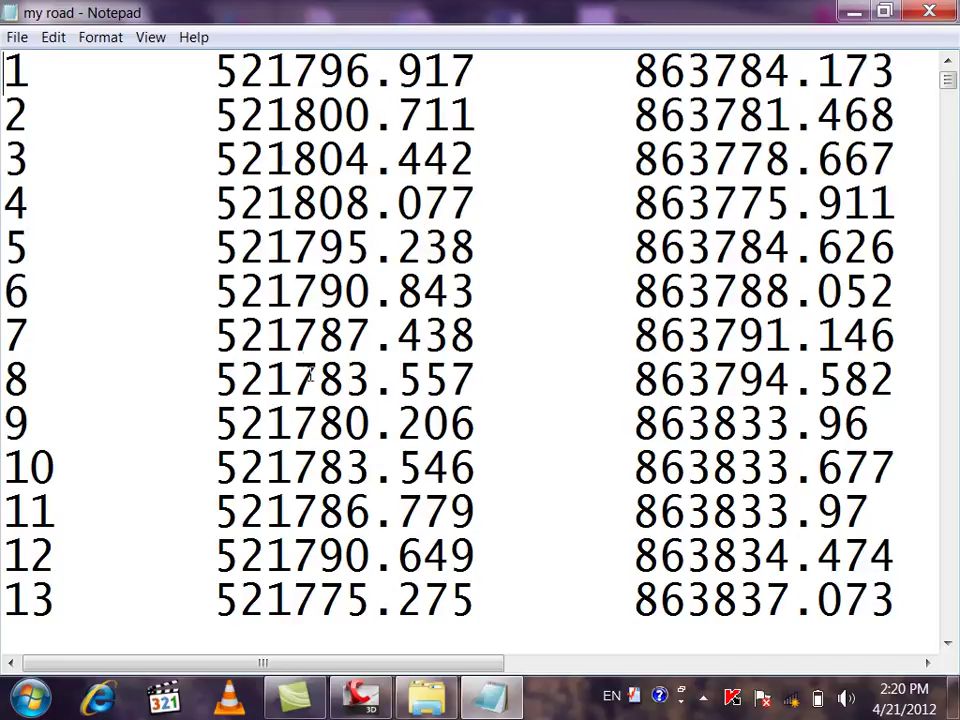